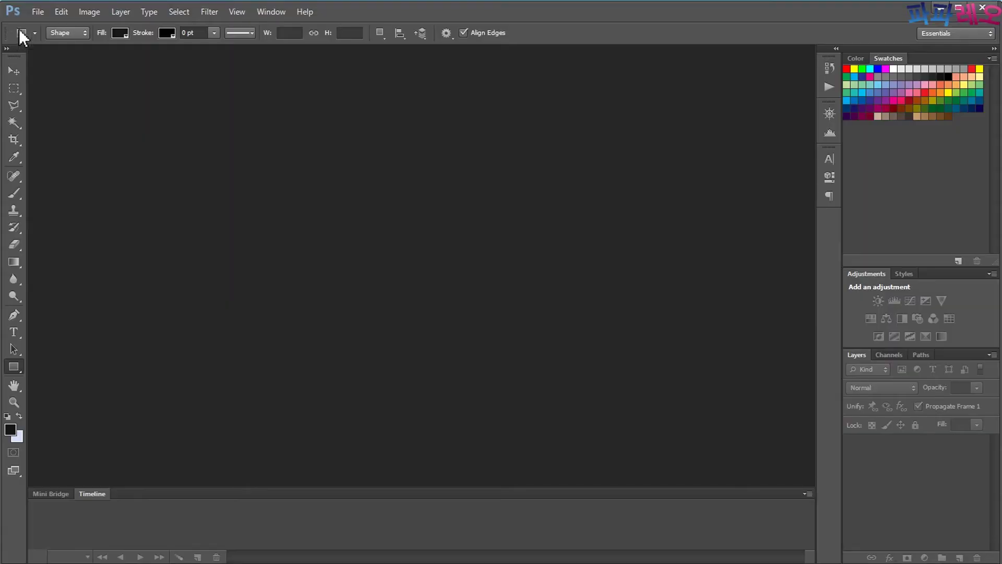
- Create a new document 1920 pixels wide and 1080 pixels high
{"action": "left_click", "coordinate": [36, 13]}
{"action": "left_click", "coordinate": [43, 27]}
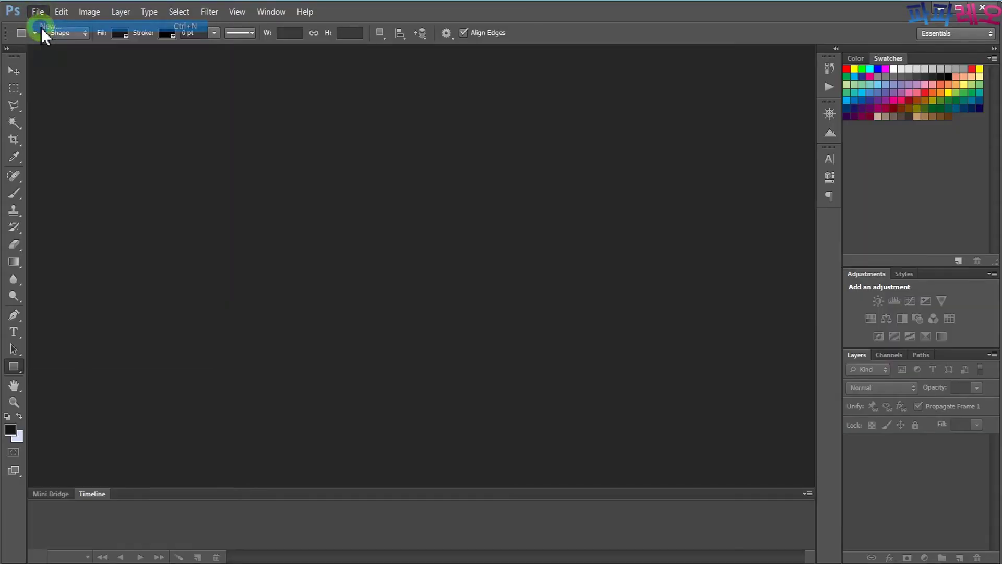
{"action": "double_click", "coordinate": [443, 158]}
{"action": "key", "text": "BackSpace"}
{"action": "type", "text": "1920"}
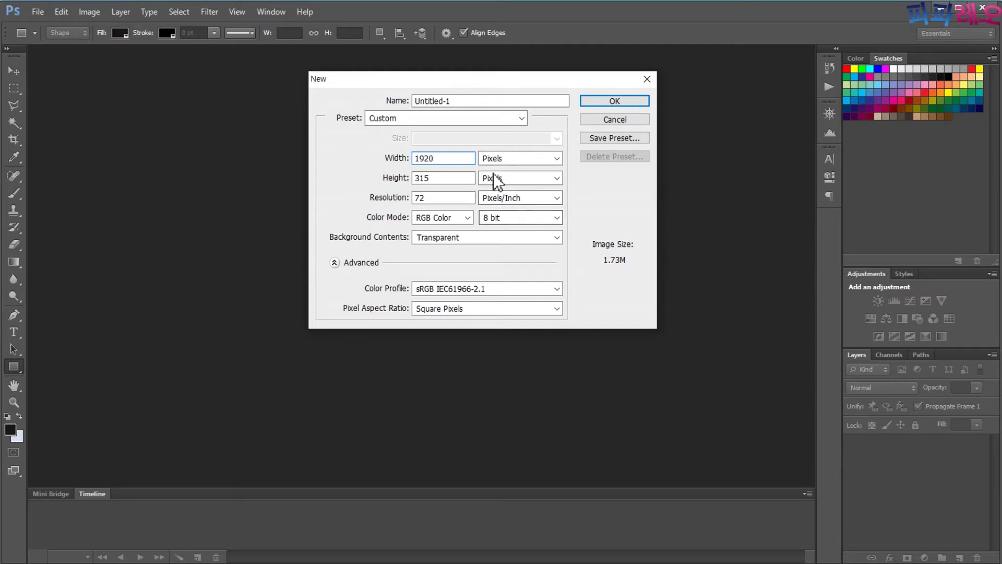
{"action": "double_click", "coordinate": [443, 178]}
{"action": "type", "text": "1080"}
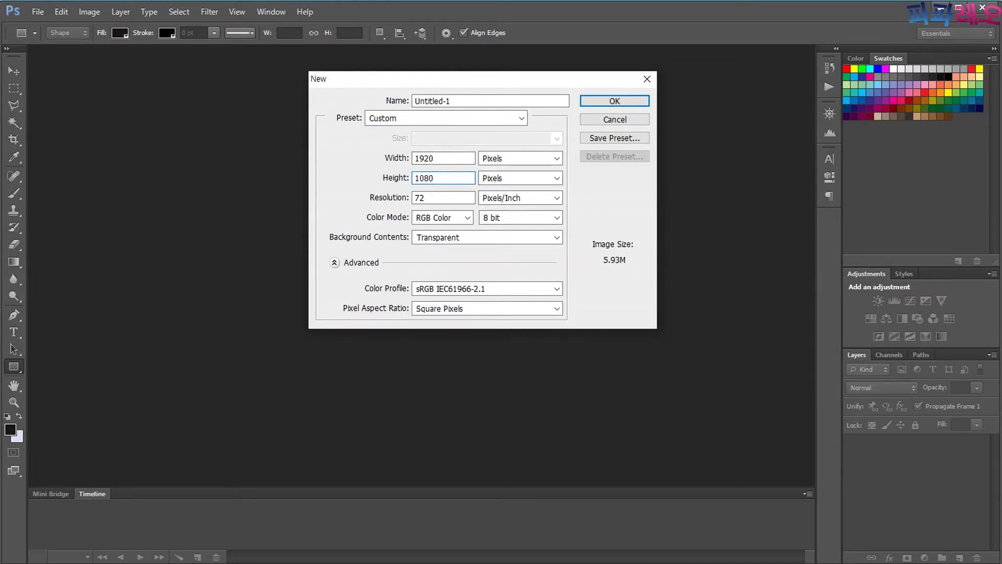
{"action": "left_click", "coordinate": [598, 101]}
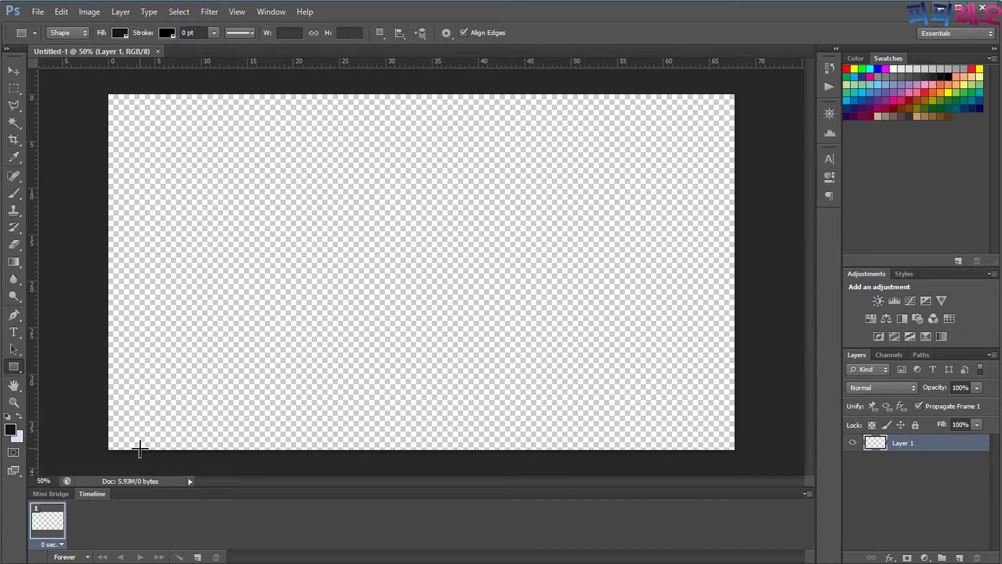
- Place the 20210713_211450.mp4 still photo, enlarge it to fill the whole canvas, and rasterize its layer
{"action": "left_click_drag", "start_coordinate": [108, 449], "coordinate": [410, 273]}
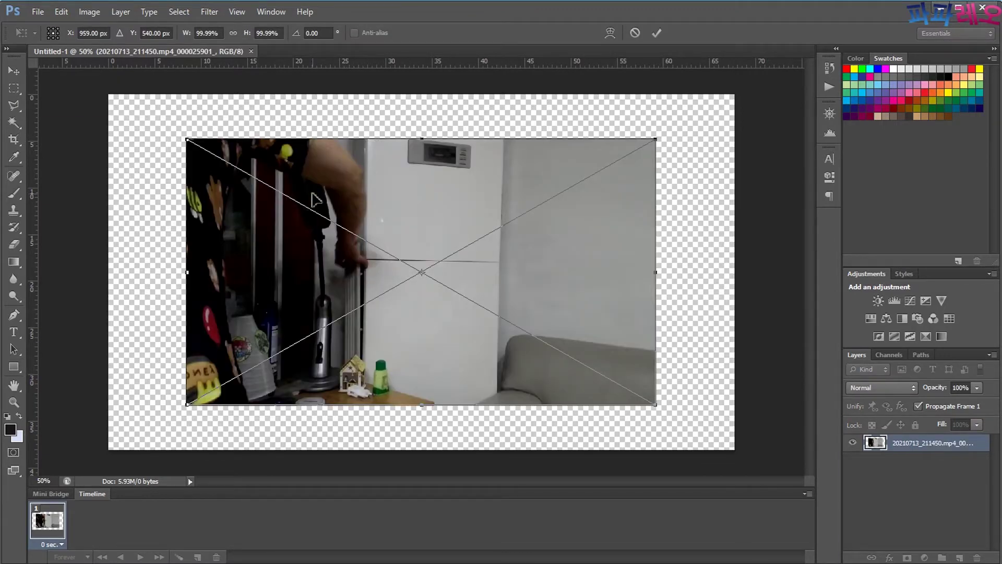
{"action": "left_click_drag", "start_coordinate": [182, 135], "coordinate": [108, 95]}
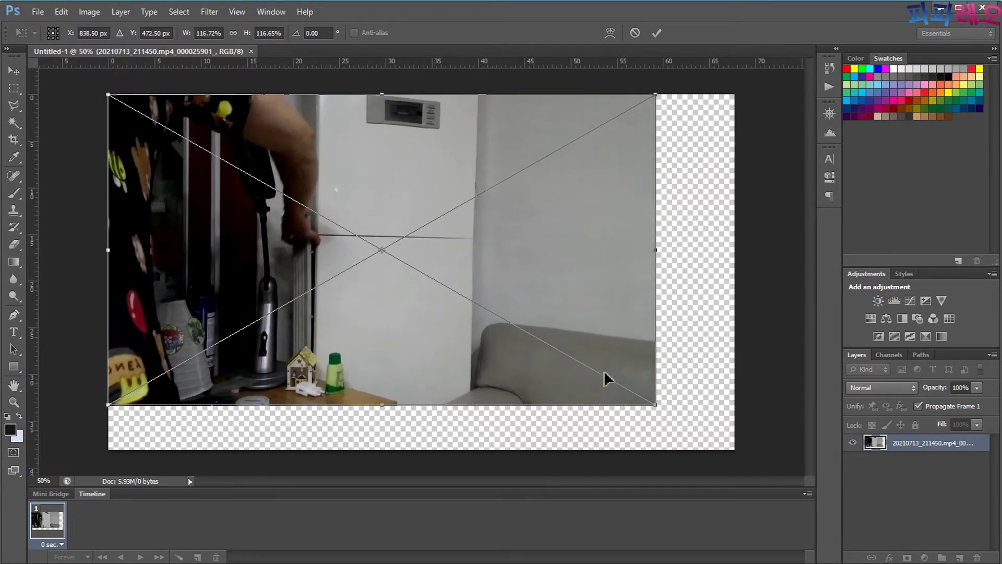
{"action": "left_click_drag", "start_coordinate": [655, 404], "coordinate": [734, 448]}
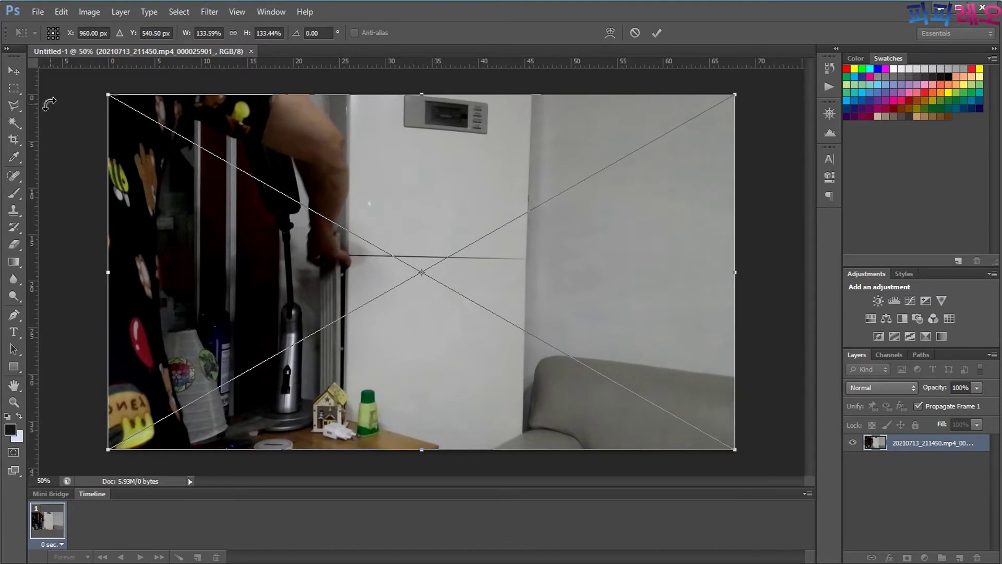
{"action": "left_click", "coordinate": [13, 88]}
{"action": "left_click", "coordinate": [364, 197]}
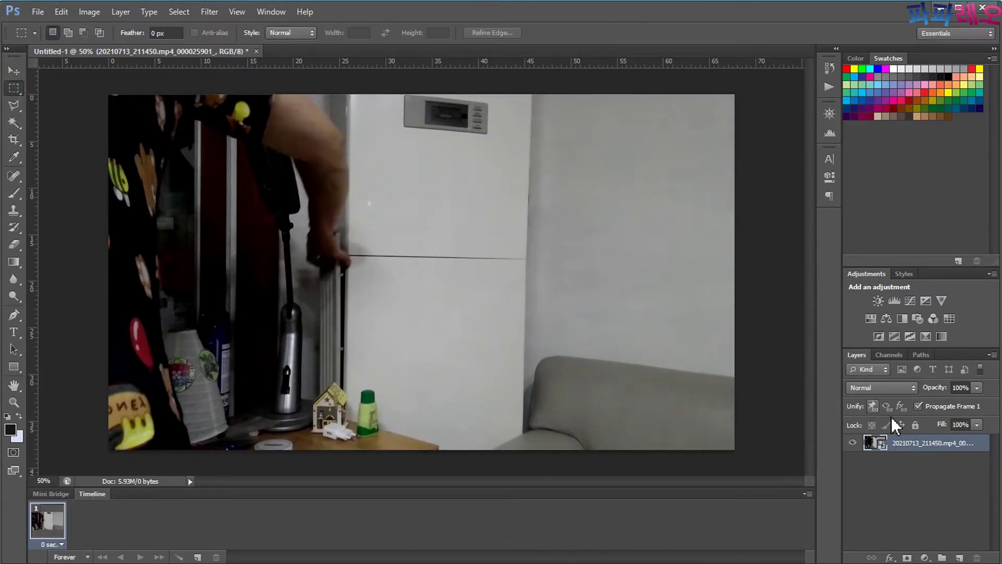
{"action": "right_click", "coordinate": [898, 443]}
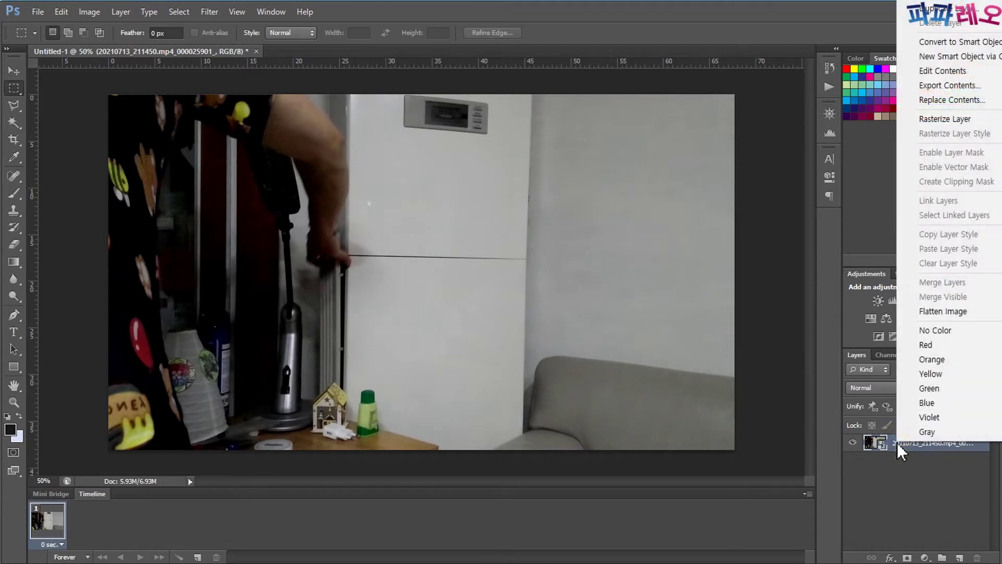
{"action": "left_click", "coordinate": [970, 120]}
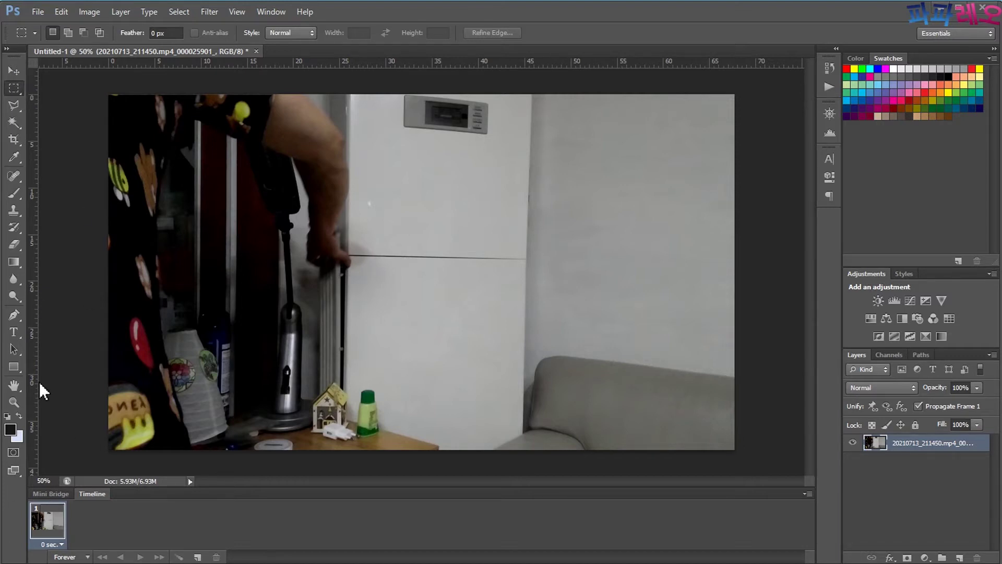
- Set up the Rounded Rectangle tool with a white fill
{"action": "left_click", "coordinate": [15, 368]}
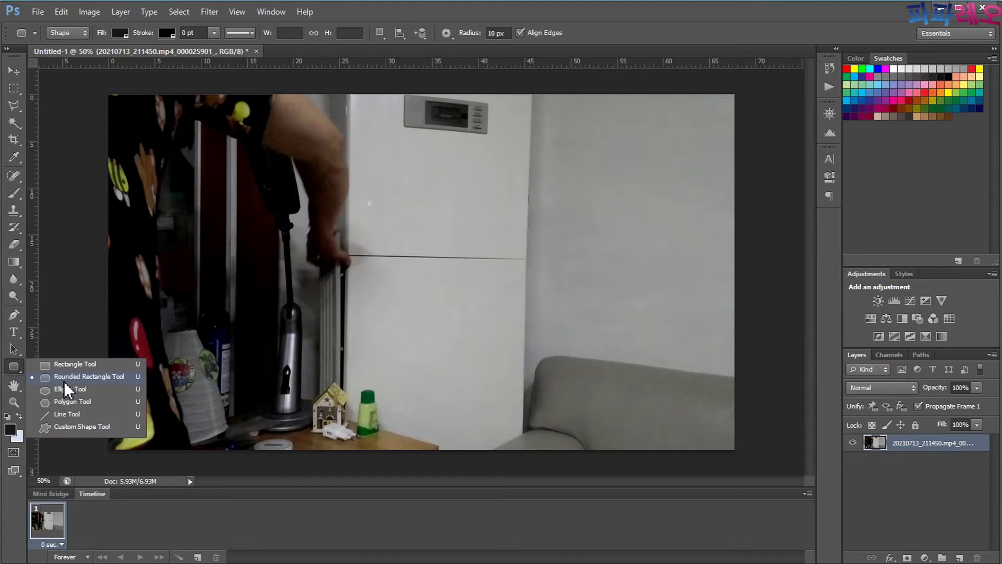
{"action": "left_click", "coordinate": [64, 381]}
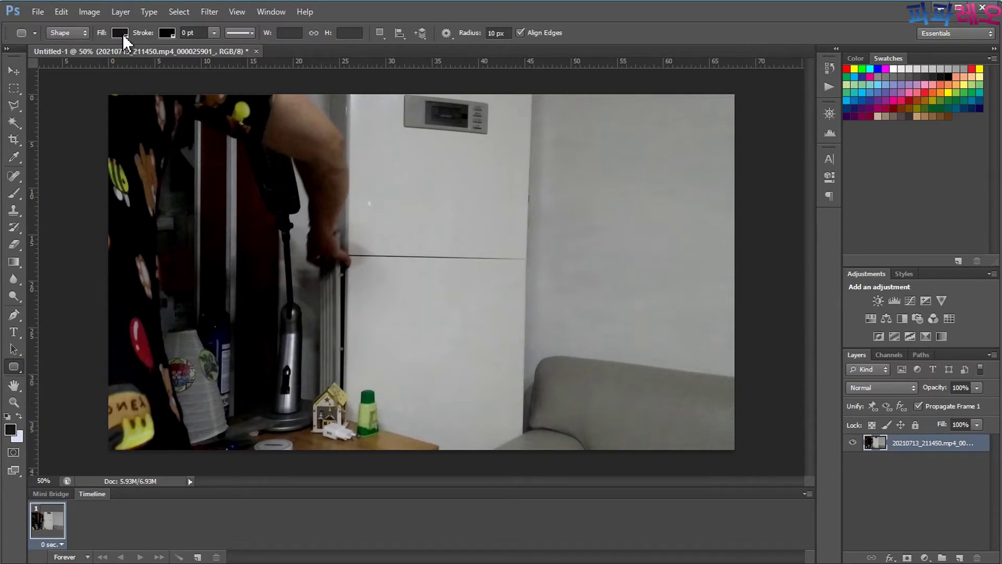
{"action": "left_click", "coordinate": [123, 34]}
{"action": "left_click", "coordinate": [104, 108]}
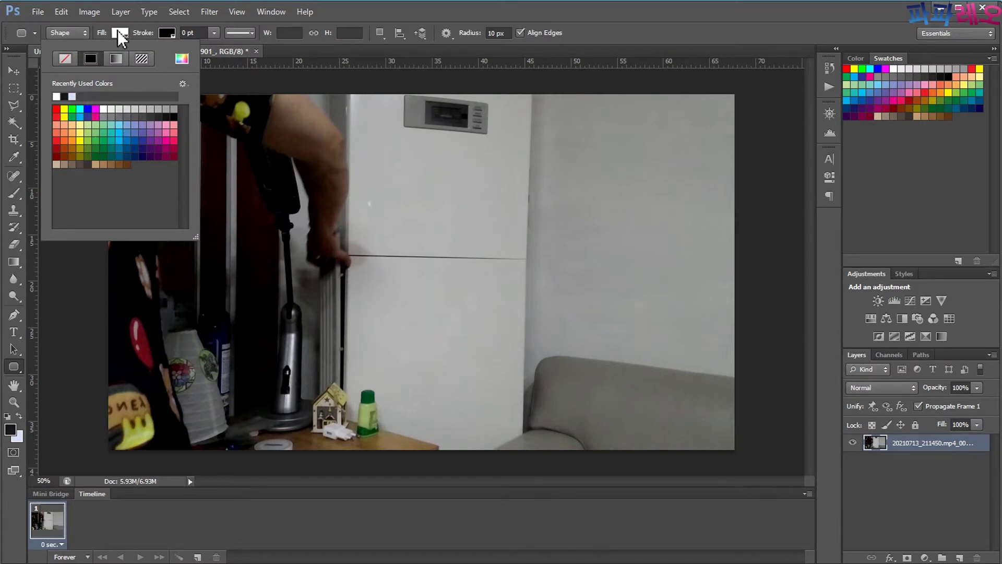
{"action": "left_click", "coordinate": [144, 21]}
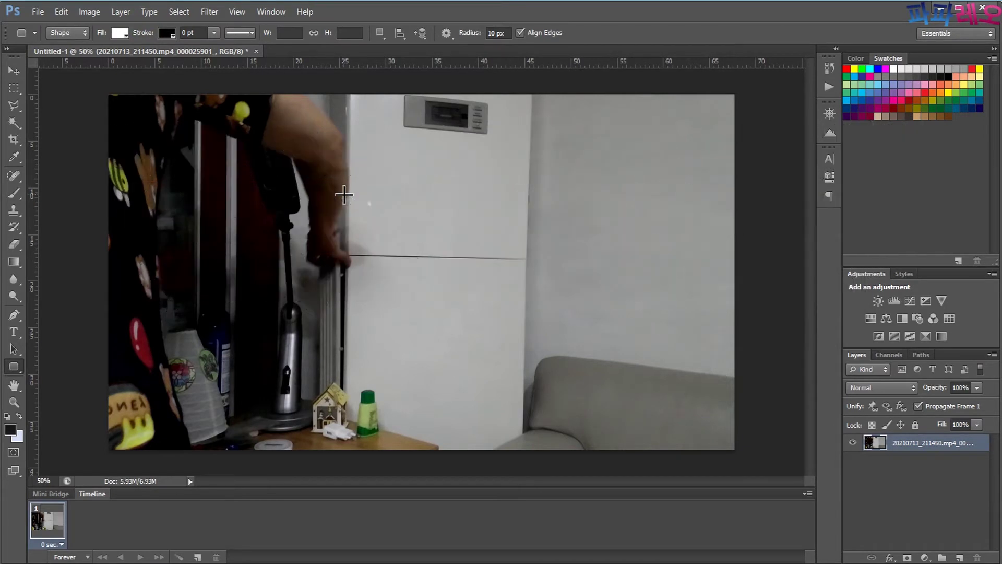
{"action": "left_click", "coordinate": [499, 33]}
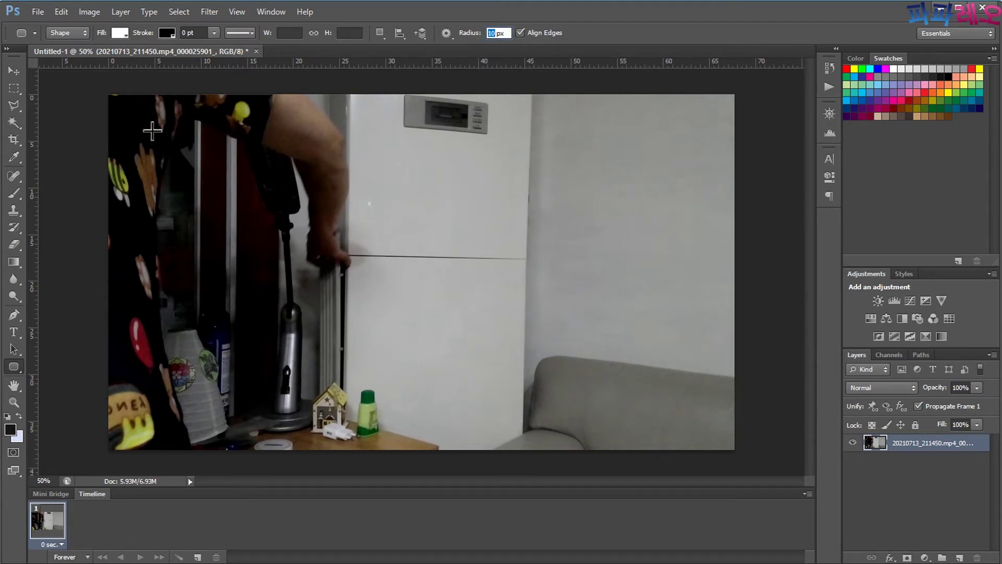
{"action": "left_click_drag", "start_coordinate": [147, 122], "coordinate": [303, 156]}
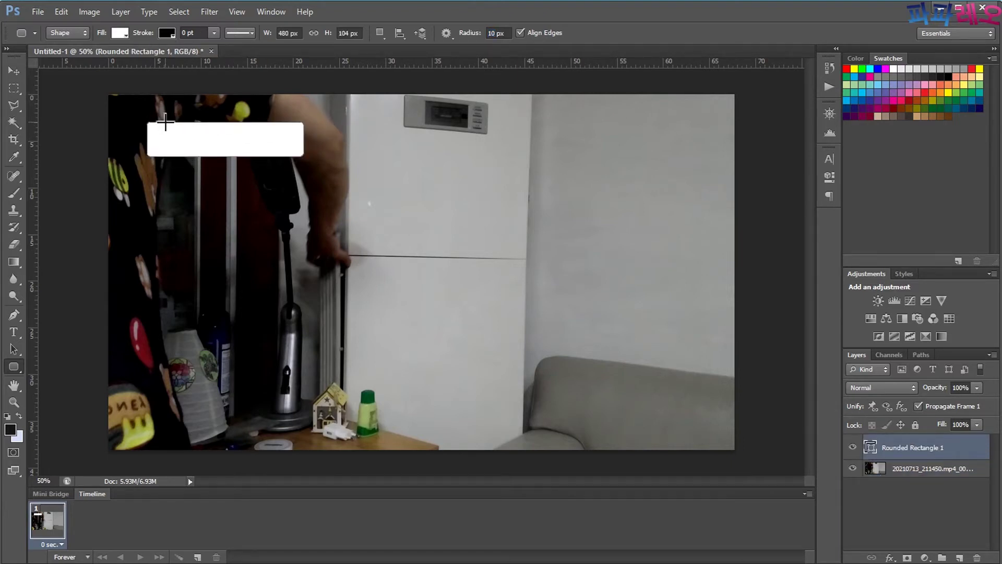
{"action": "key", "text": "ctrl+z"}
- Draw a wide white rounded rectangle with a 100 px corner radius and move it to the middle of the photo
{"action": "left_click", "coordinate": [460, 33]}
{"action": "type", "text": "100px"}
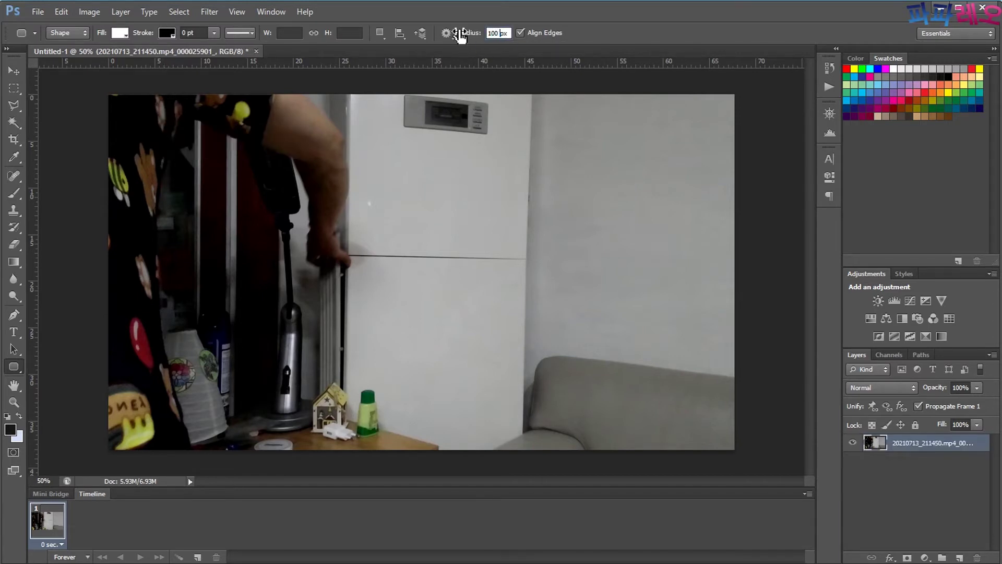
{"action": "left_click_drag", "start_coordinate": [136, 116], "coordinate": [530, 193]}
{"action": "key", "text": "v"}
{"action": "left_click_drag", "start_coordinate": [233, 150], "coordinate": [311, 240]}
{"action": "key", "text": "m"}
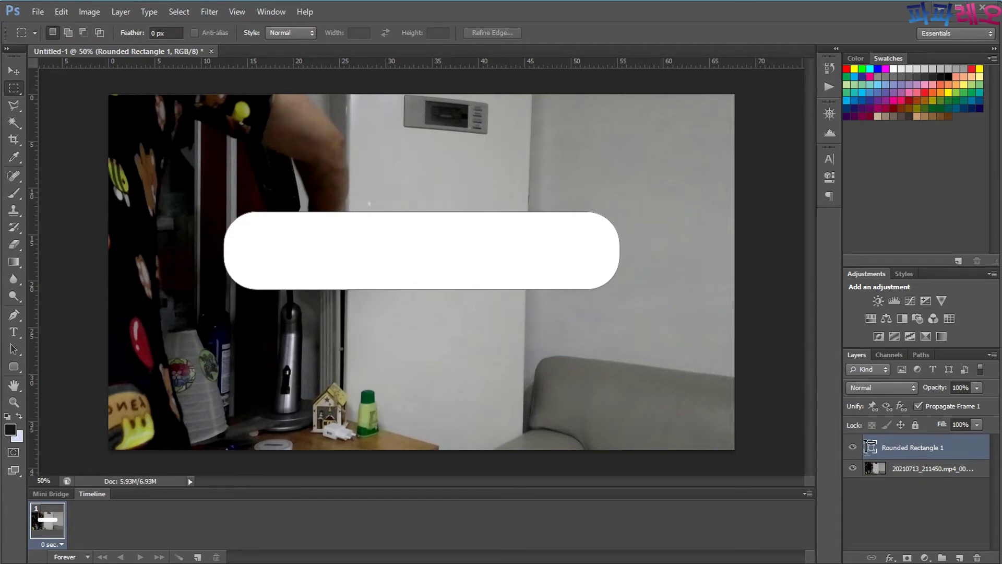
- Rasterize the rounded rectangle layer and give it a black outside stroke of 10 px
{"action": "right_click", "coordinate": [886, 447]}
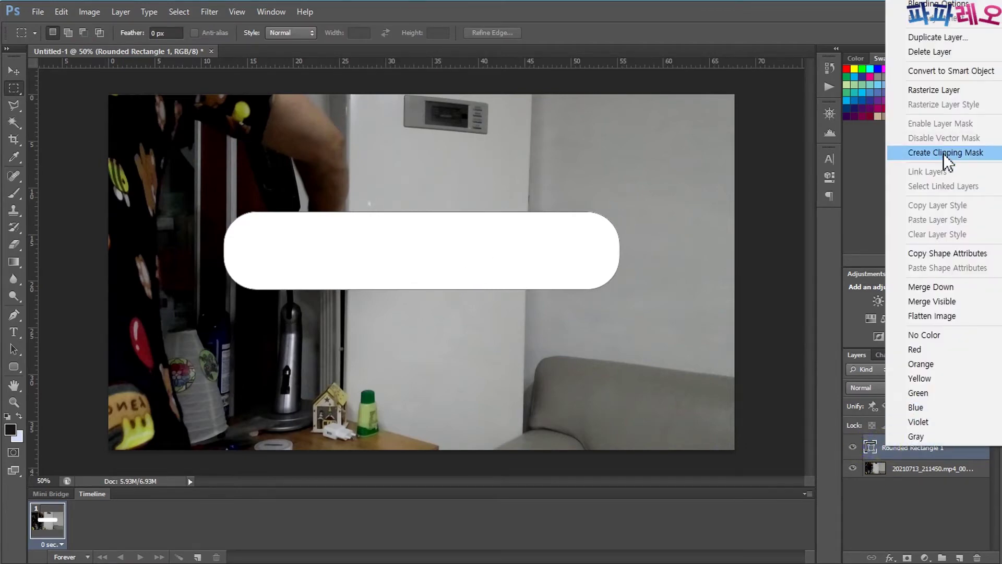
{"action": "left_click", "coordinate": [949, 91]}
{"action": "left_click", "coordinate": [121, 12]}
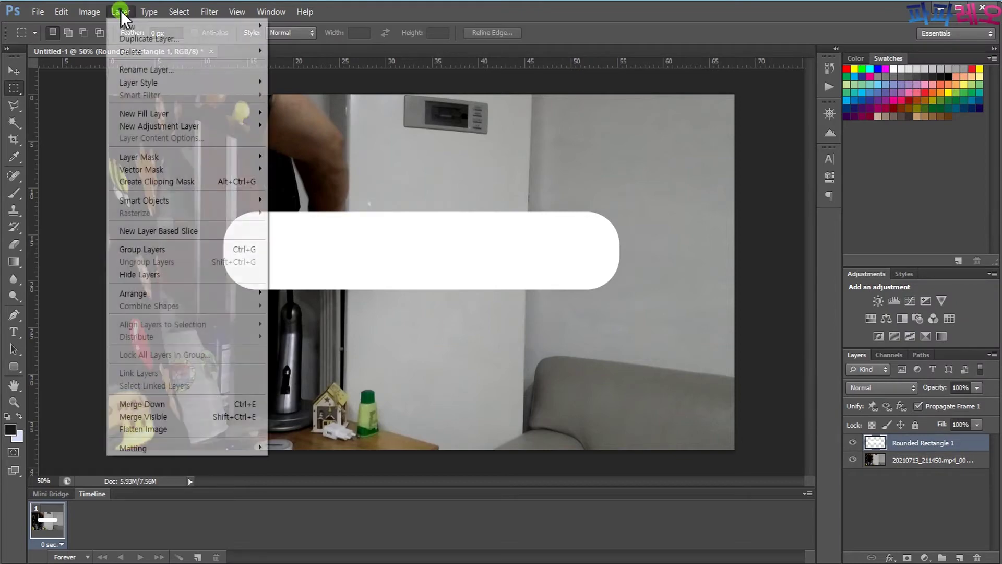
{"action": "mouse_move", "coordinate": [138, 83]}
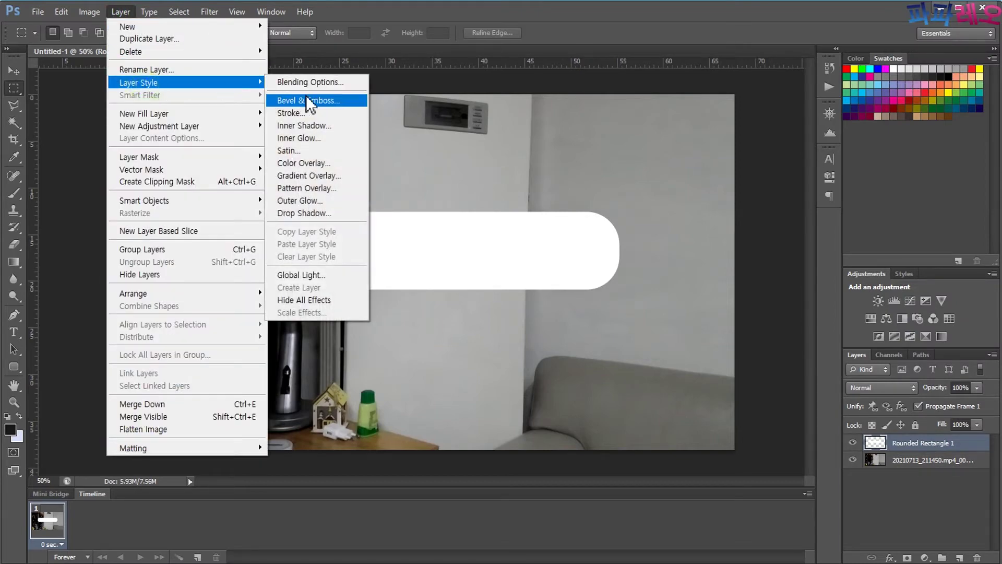
{"action": "left_click", "coordinate": [314, 113]}
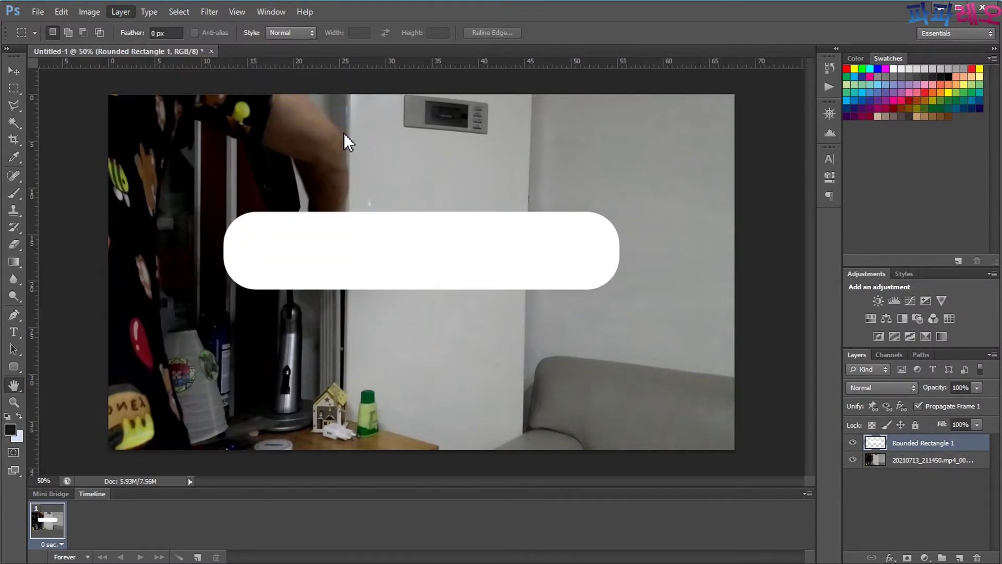
{"action": "type", "text": "10"}
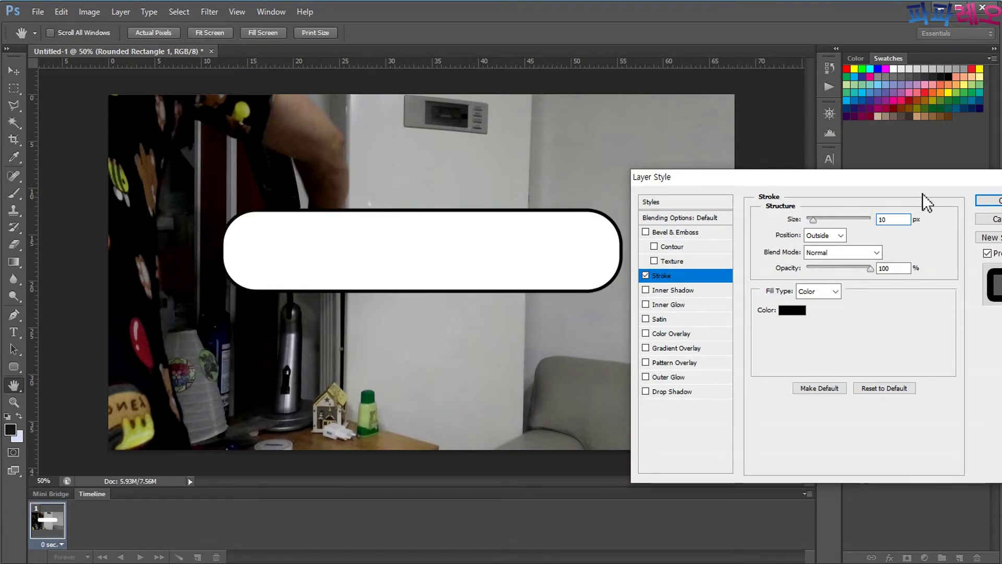
{"action": "key", "text": "Return"}
- Add the text "파파레오" on the left part of the white rounded rectangle at a font size of 100 pt
{"action": "left_click", "coordinate": [14, 332]}
{"action": "left_click", "coordinate": [286, 266]}
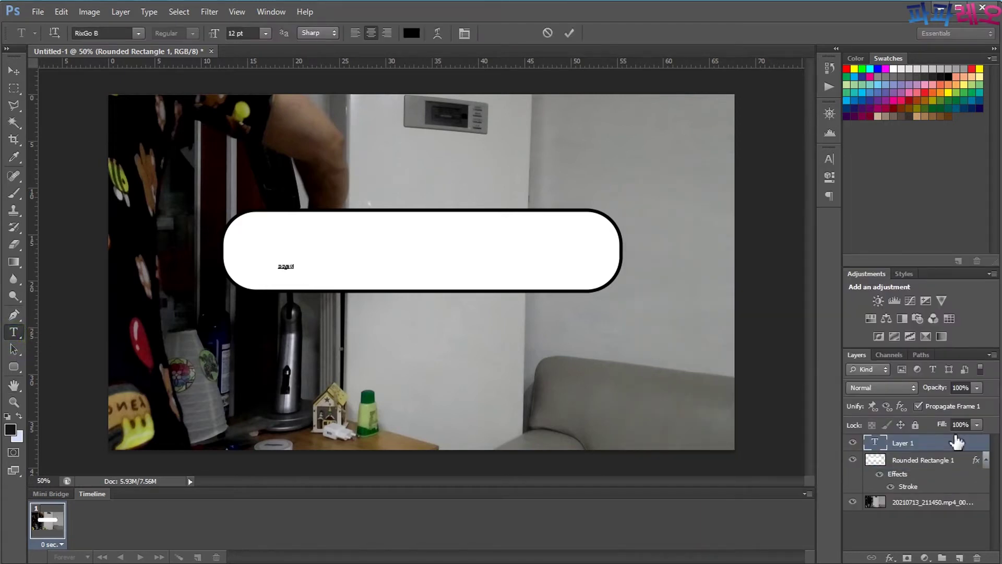
{"action": "left_click", "coordinate": [216, 34]}
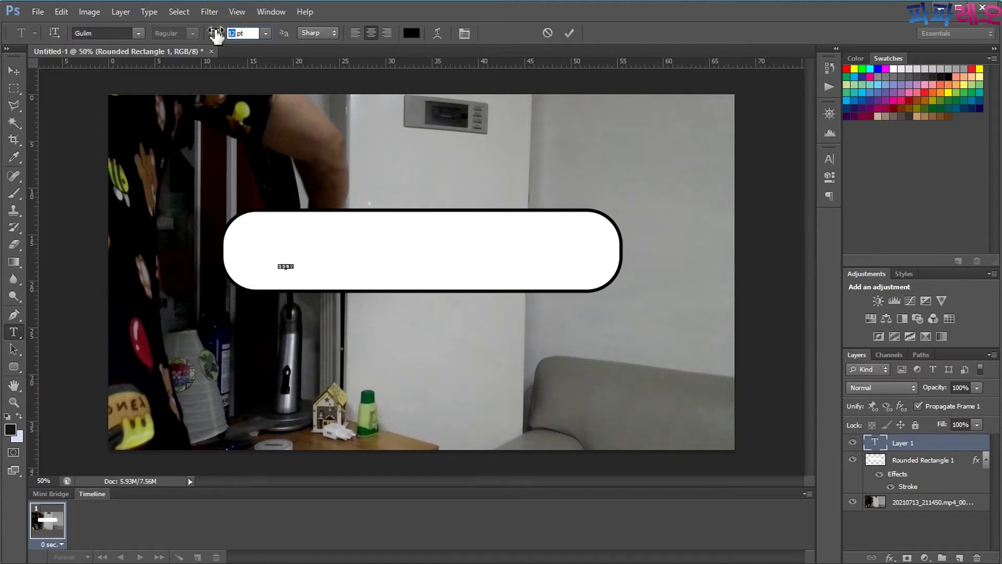
{"action": "type", "text": "100"}
{"action": "key", "text": "Return"}
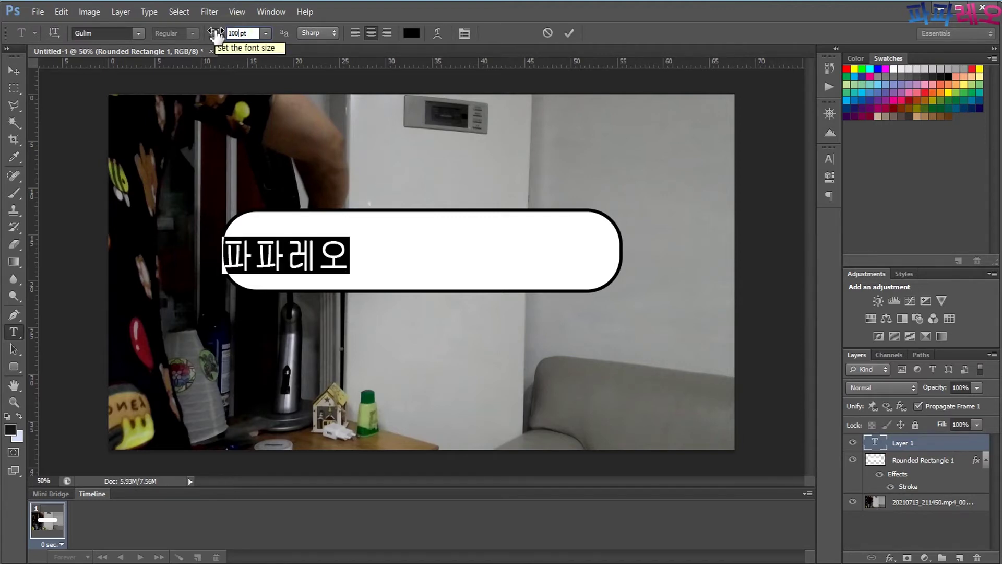
- Try the RecipekoreaOTF font on the "파파레오" text
{"action": "left_click", "coordinate": [138, 34]}
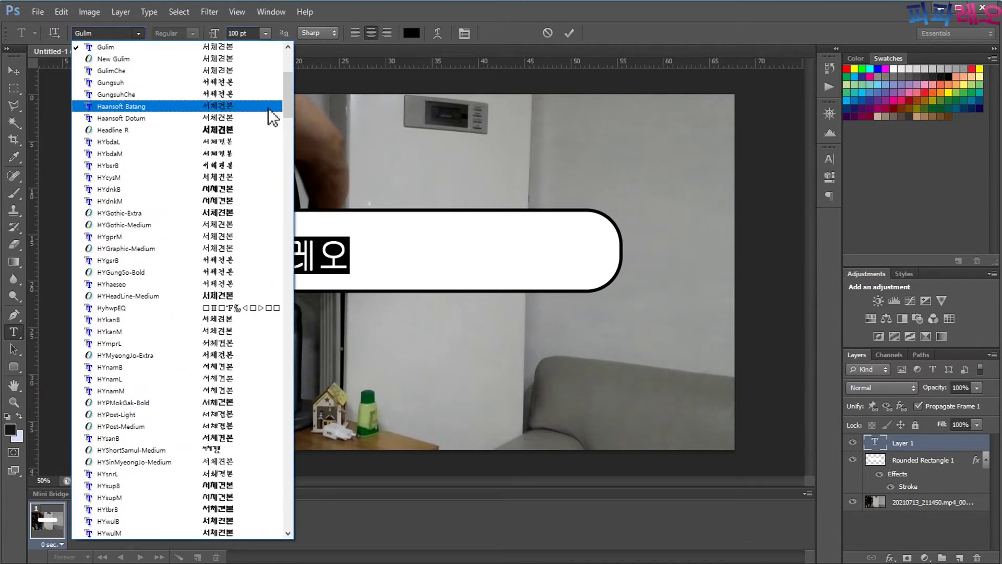
{"action": "left_click_drag", "start_coordinate": [285, 107], "coordinate": [291, 152]}
{"action": "left_click", "coordinate": [230, 258]}
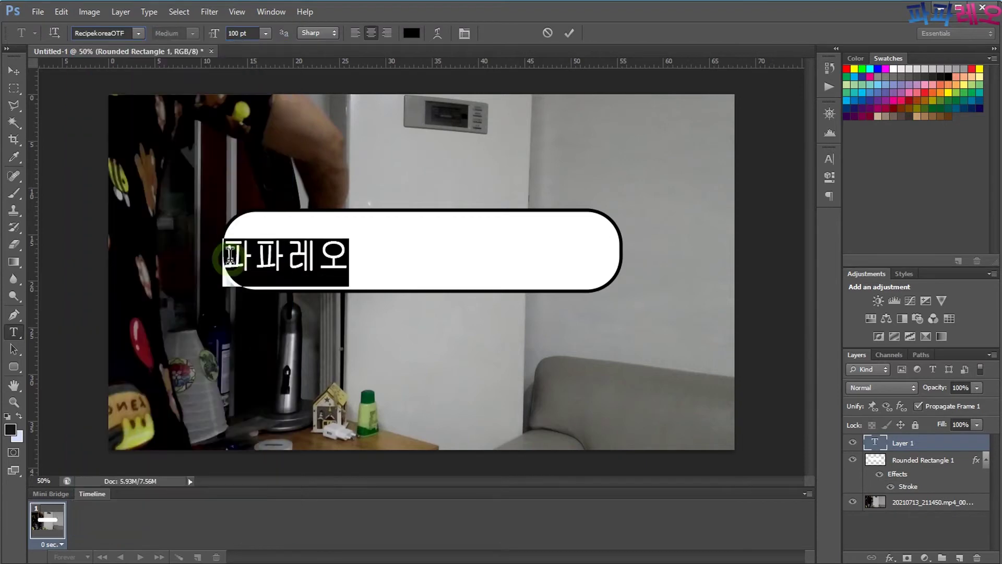
- Set the "파파레오" text to the NanumBarunGothicOTF font in the Bold style
{"action": "left_click", "coordinate": [139, 34]}
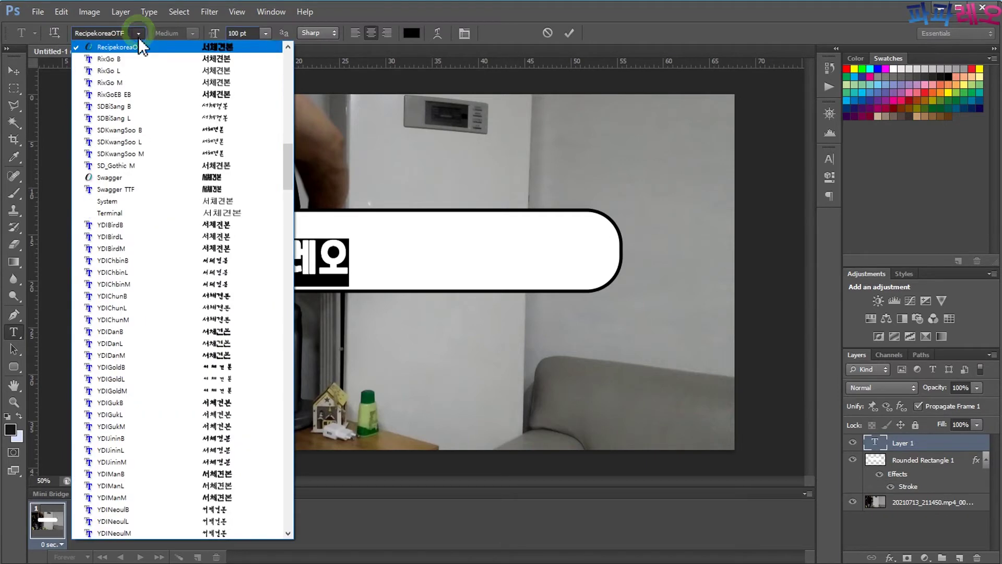
{"action": "scroll", "coordinate": [276, 201], "scroll_direction": "up", "scroll_amount": 2}
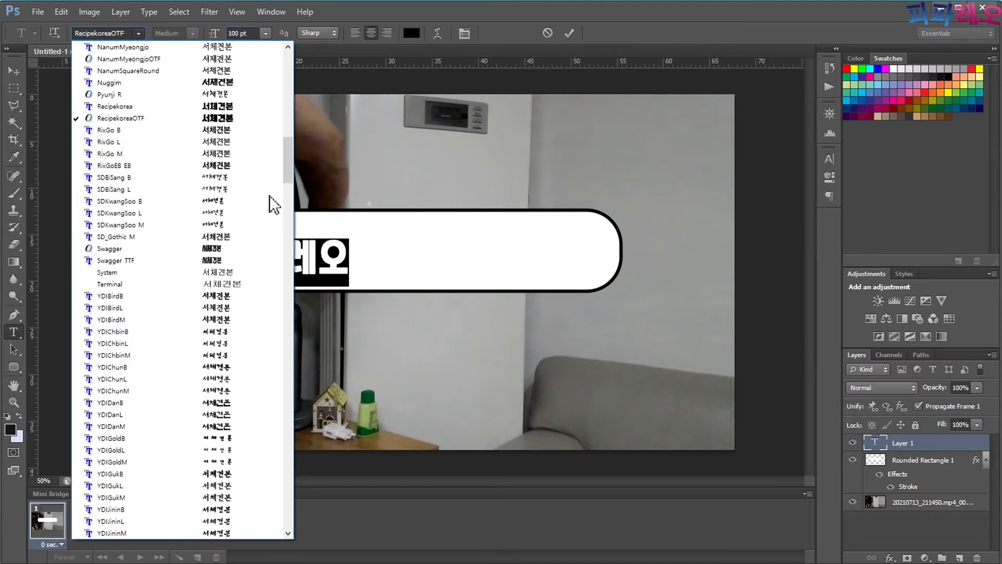
{"action": "left_click_drag", "start_coordinate": [286, 158], "coordinate": [289, 148]}
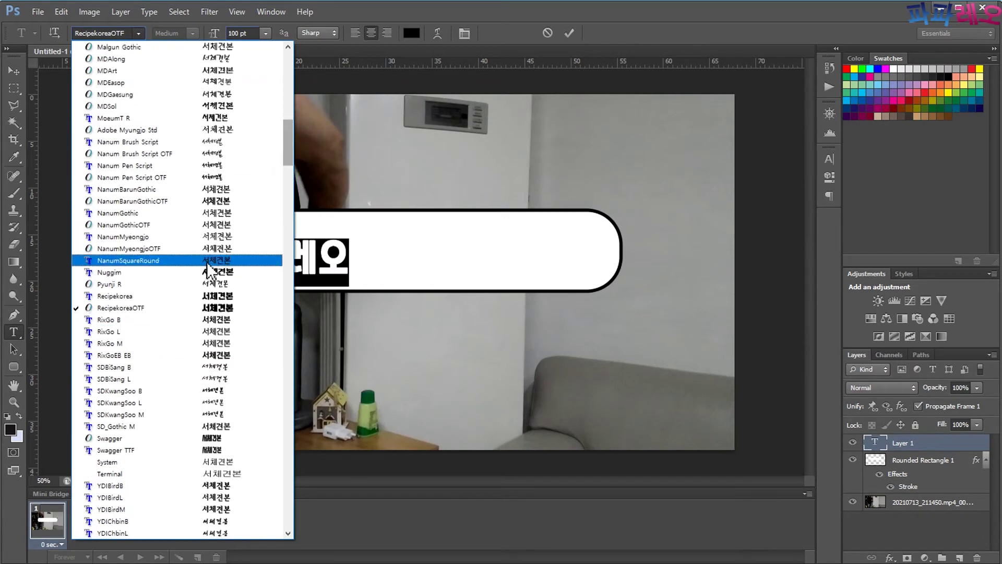
{"action": "left_click", "coordinate": [215, 201]}
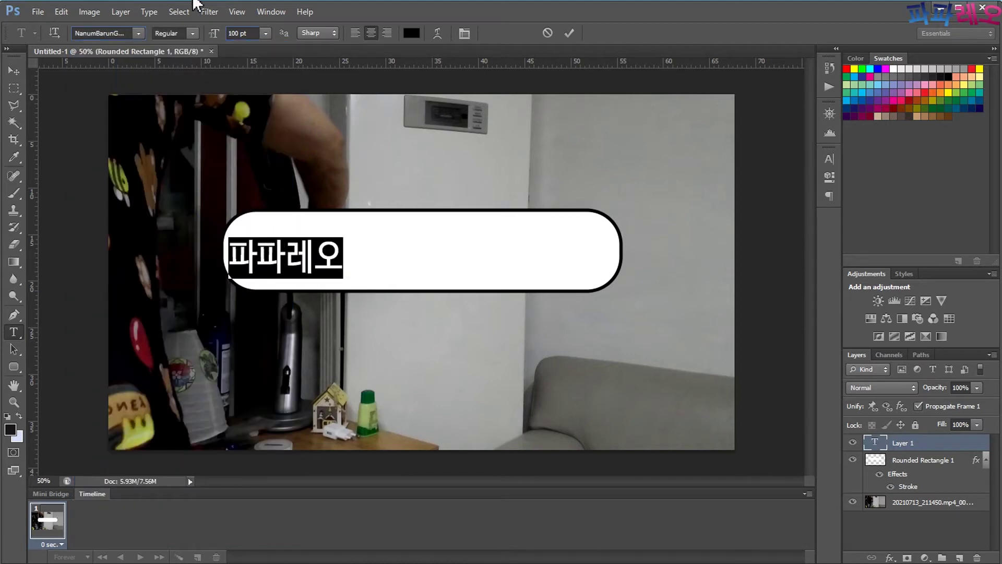
{"action": "left_click", "coordinate": [192, 34]}
{"action": "left_click", "coordinate": [172, 44]}
- Display the character settings and check the text's faux bold and other style options
{"action": "left_click", "coordinate": [829, 159]}
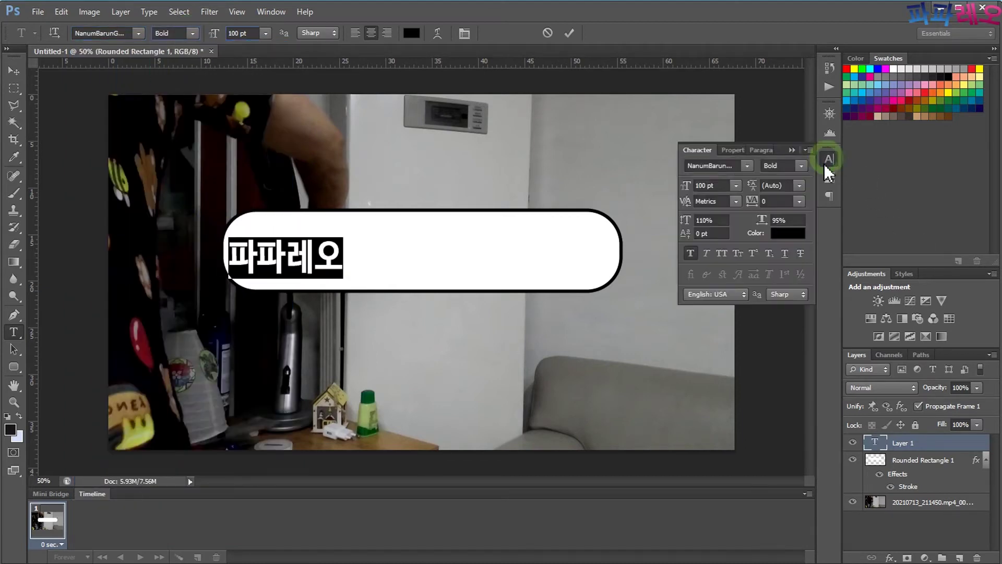
{"action": "left_click", "coordinate": [808, 150]}
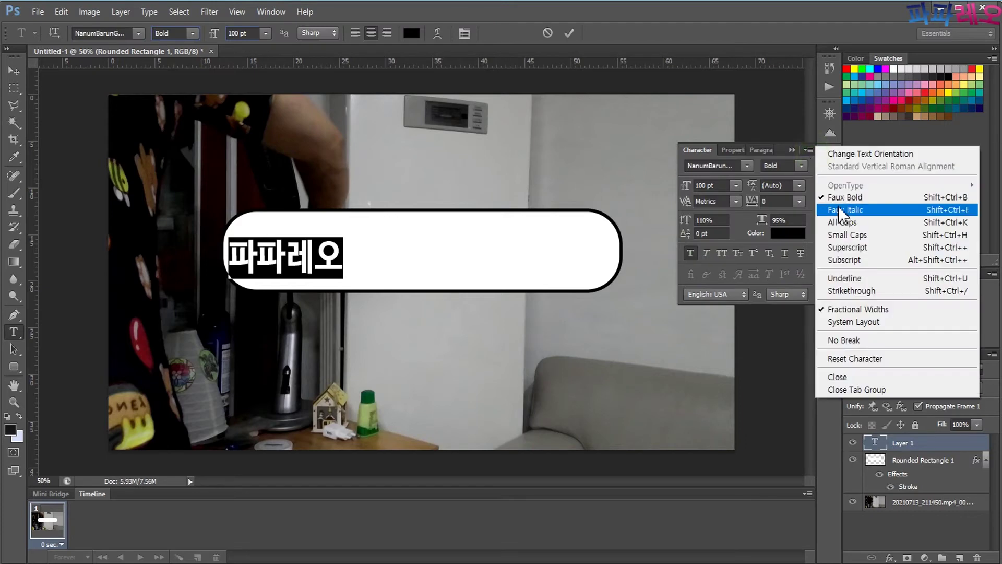
{"action": "left_click", "coordinate": [515, 154]}
- Set the "파파레오" text's font size to 150 pt and move the text toward the middle of the white bar
{"action": "left_click", "coordinate": [240, 33]}
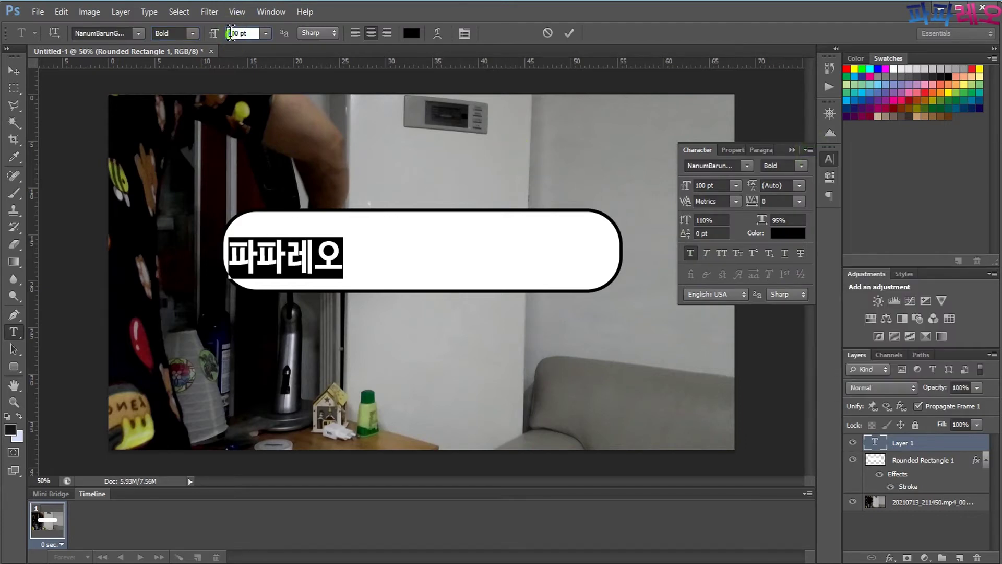
{"action": "type", "text": "150"}
{"action": "key", "text": "Return"}
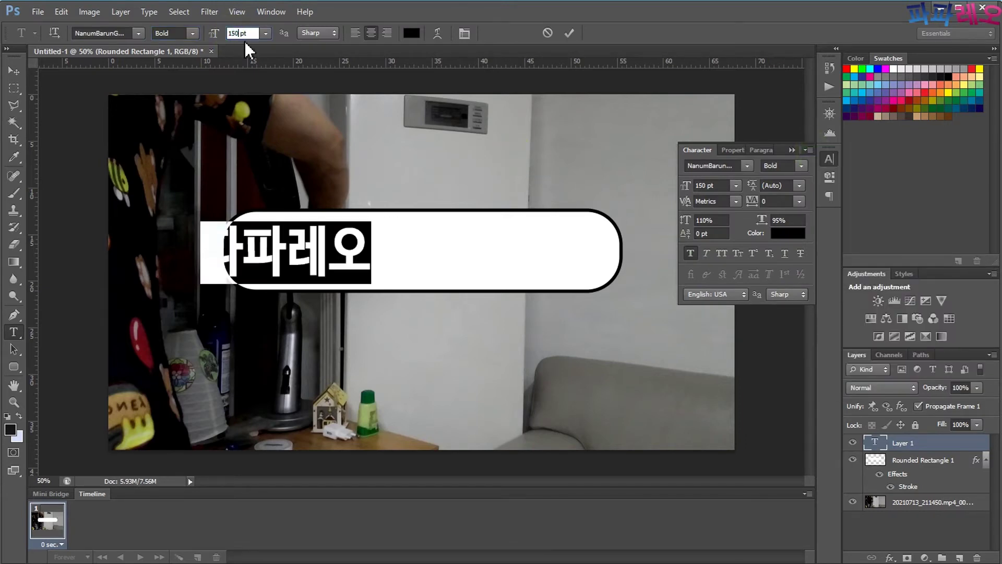
{"action": "left_click", "coordinate": [14, 71]}
{"action": "left_click_drag", "start_coordinate": [305, 264], "coordinate": [410, 275]}
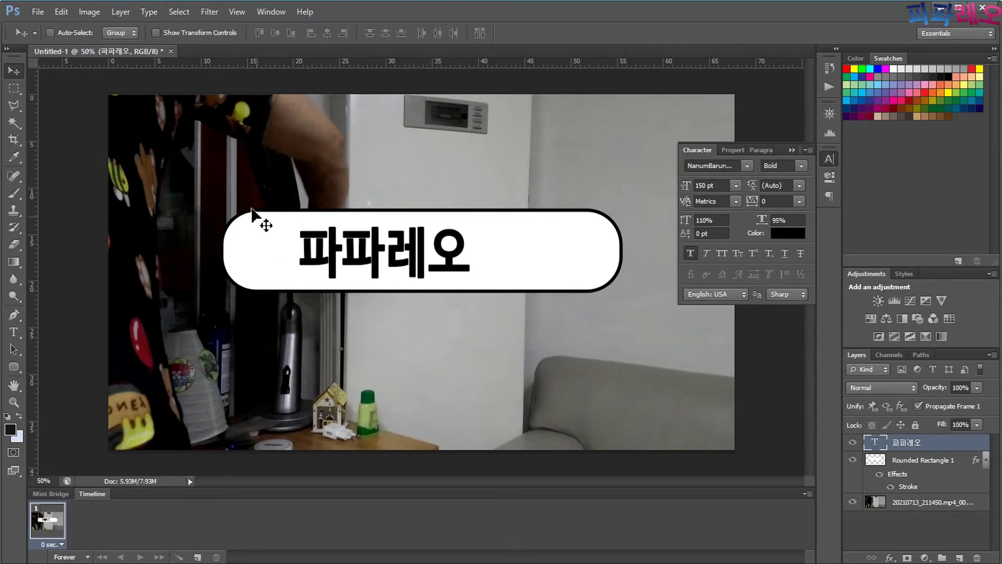
- Set the "파파레오" text's font size to 170 pt
{"action": "double_click", "coordinate": [329, 268]}
{"action": "left_click_drag", "start_coordinate": [300, 251], "coordinate": [472, 248]}
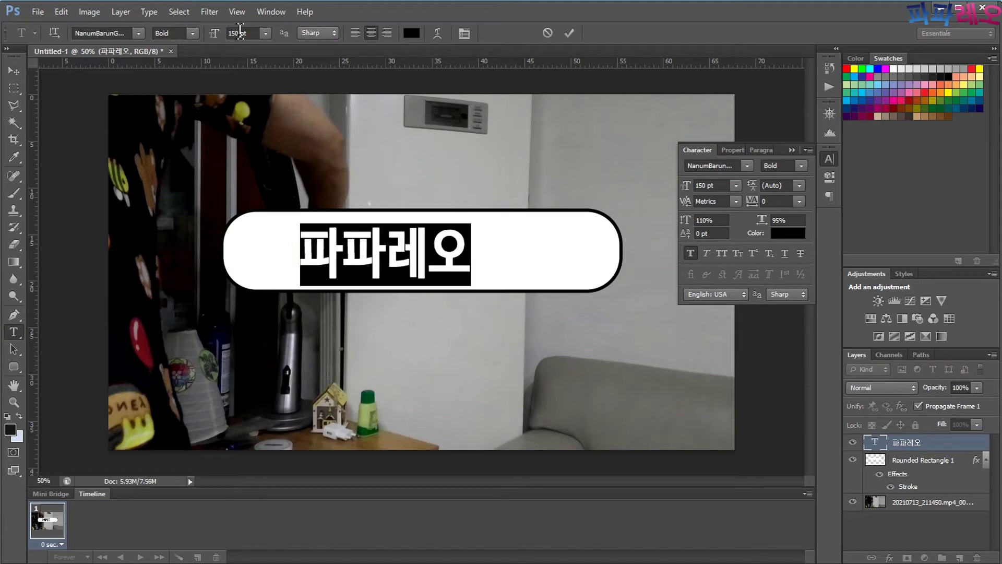
{"action": "left_click", "coordinate": [236, 34]}
{"action": "type", "text": "170"}
{"action": "key", "text": "Return"}
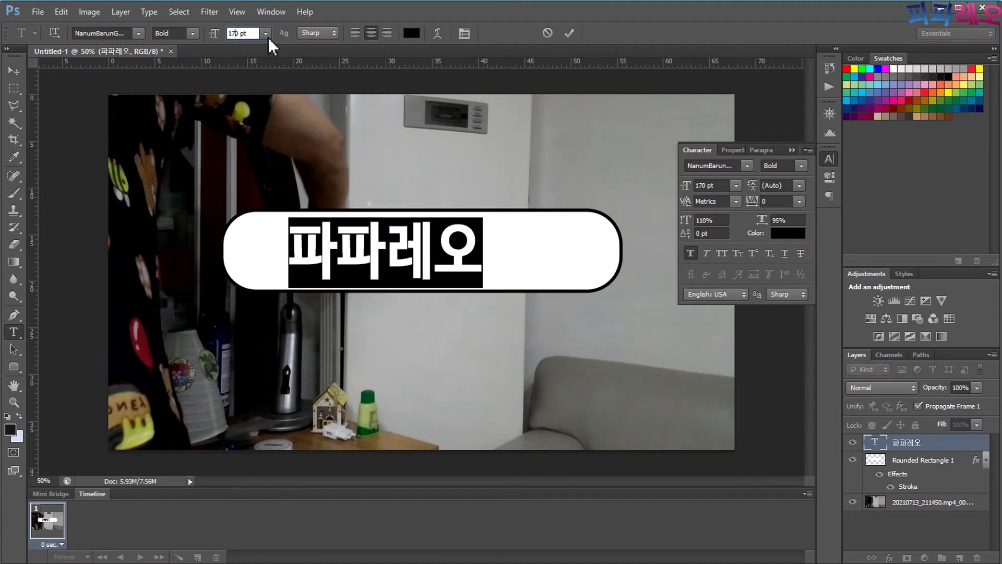
- Nudge the "파파레오" text to the right in large increments inside the white bar
{"action": "left_click", "coordinate": [13, 70]}
{"action": "key", "text": "shift+Right"}
{"action": "key", "text": "shift+Right"}
{"action": "key", "text": "shift+Right"}
{"action": "key", "text": "shift+Right"}
{"action": "key", "text": "shift+Right"}
{"action": "key", "text": "shift+Right"}
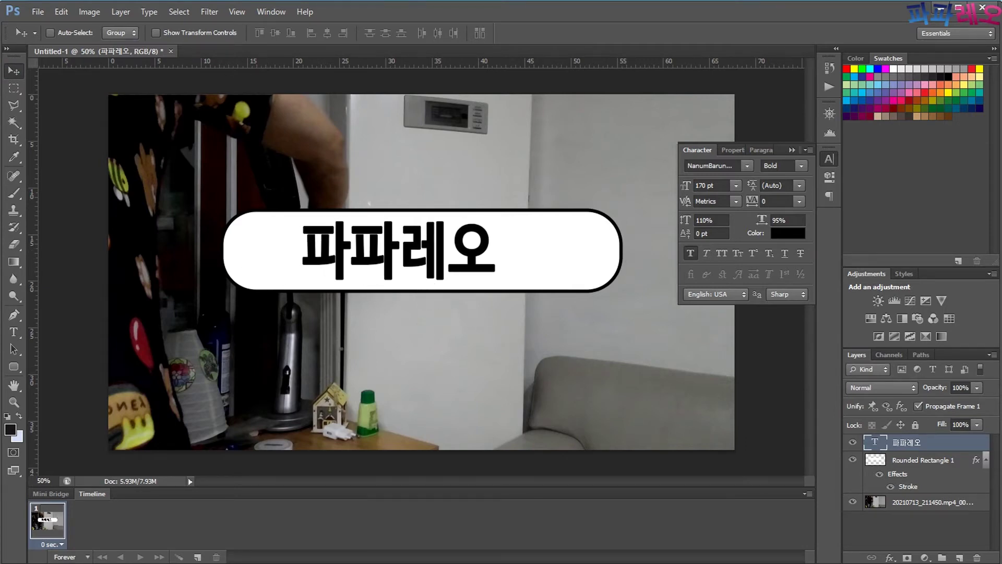
- Add a reversed red-to-orange linear Gradient Overlay to the "파파레오" text layer
{"action": "left_click", "coordinate": [120, 12]}
{"action": "left_click", "coordinate": [150, 83]}
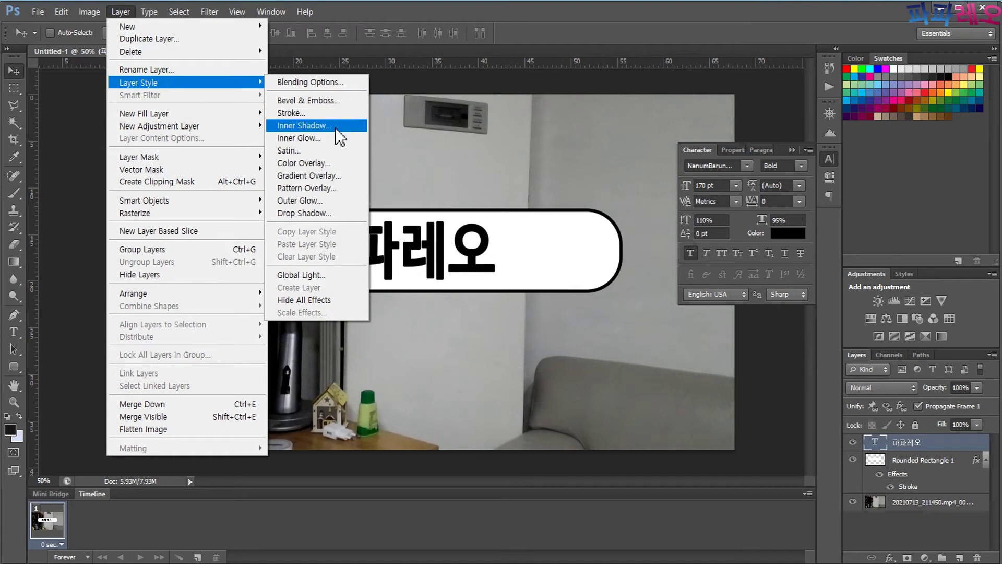
{"action": "left_click", "coordinate": [330, 175]}
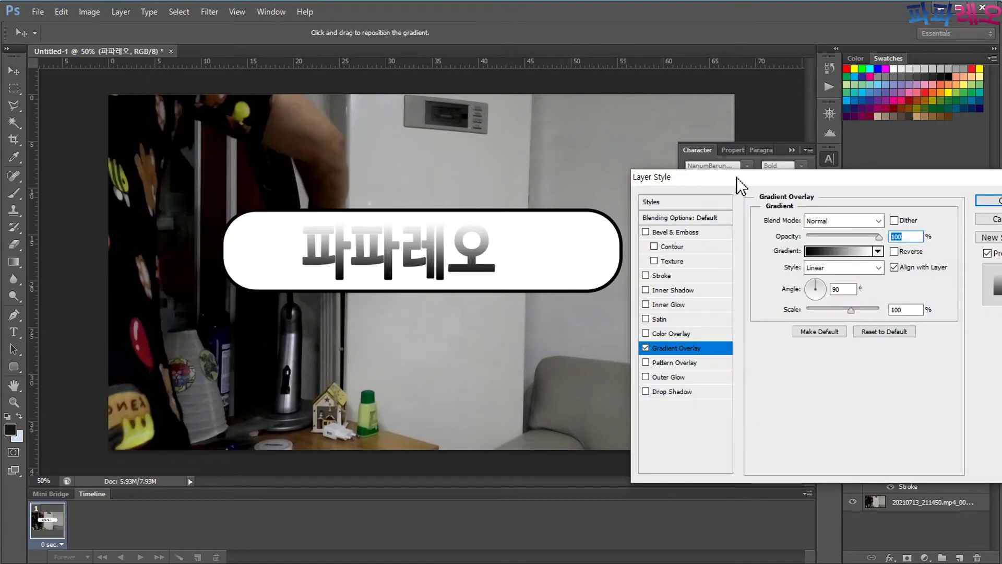
{"action": "left_click_drag", "start_coordinate": [737, 177], "coordinate": [672, 175]}
{"action": "left_click", "coordinate": [813, 249]}
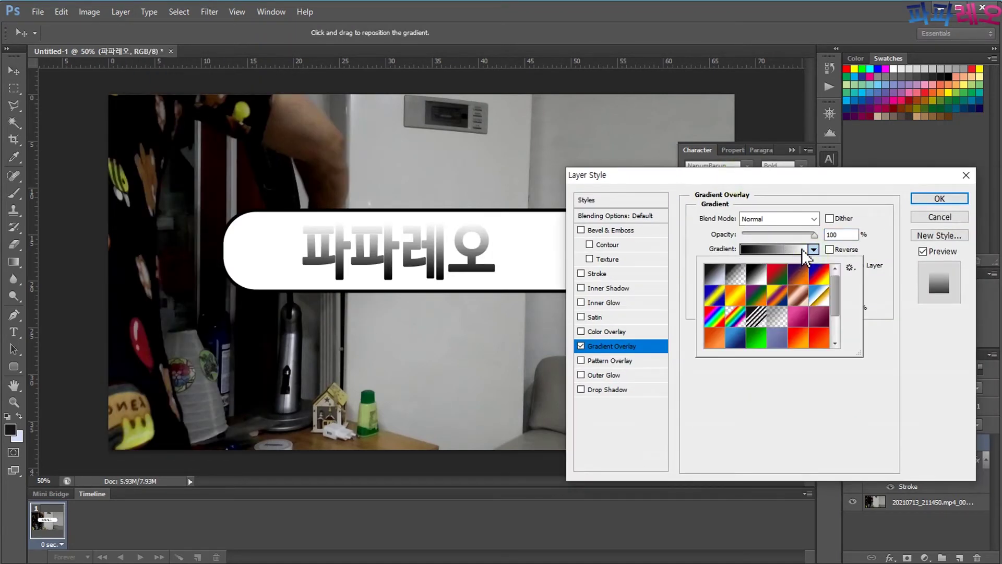
{"action": "left_click", "coordinate": [803, 340]}
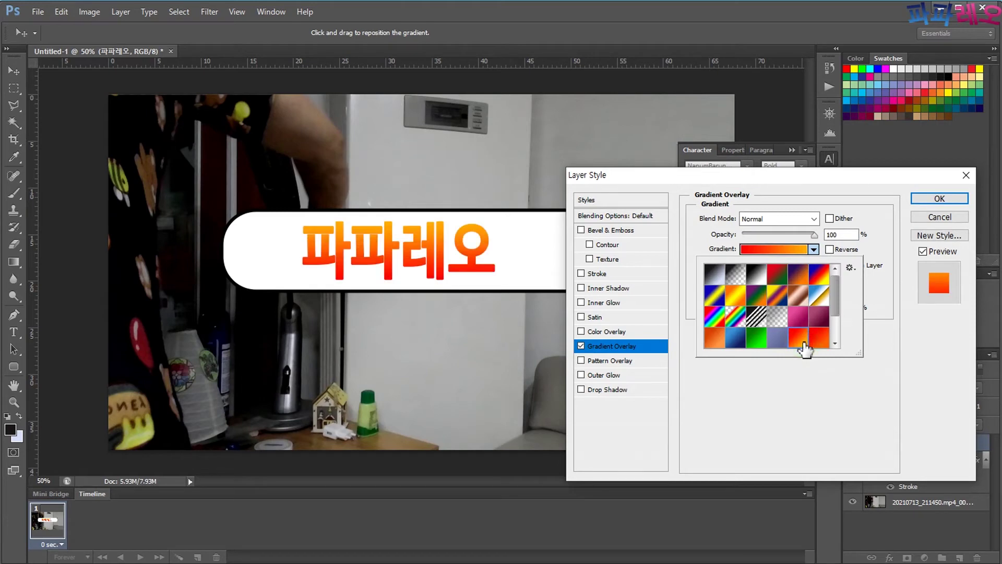
{"action": "left_click", "coordinate": [830, 249]}
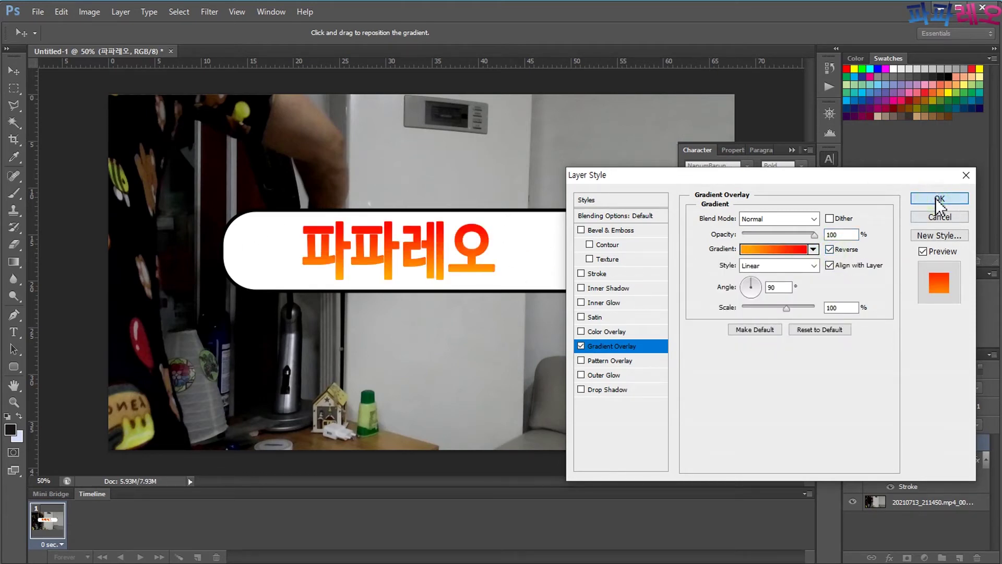
- Add a Drop Shadow to the "파파레오" text with 100% opacity and a distance of 3 px
{"action": "left_click", "coordinate": [617, 391]}
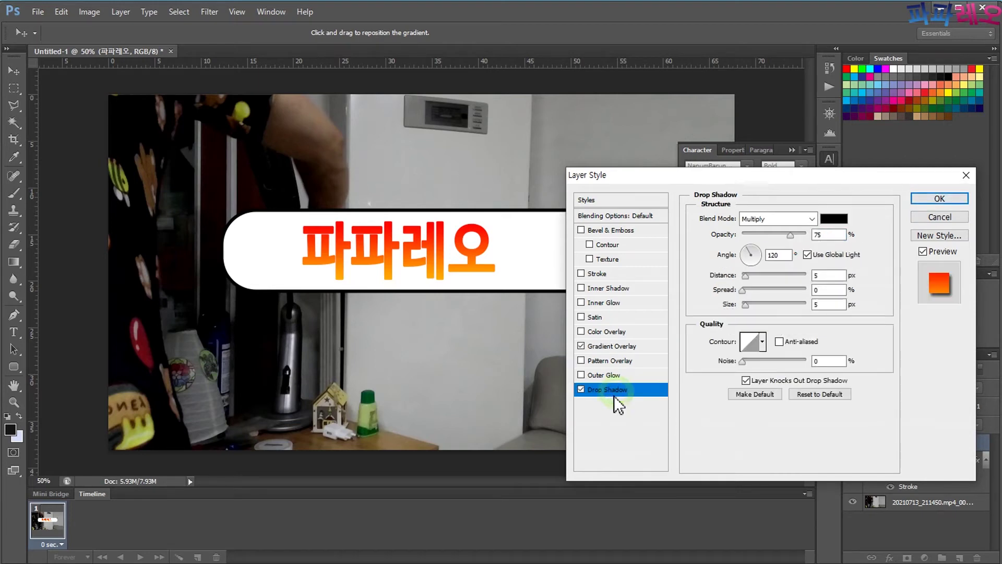
{"action": "left_click", "coordinate": [828, 234]}
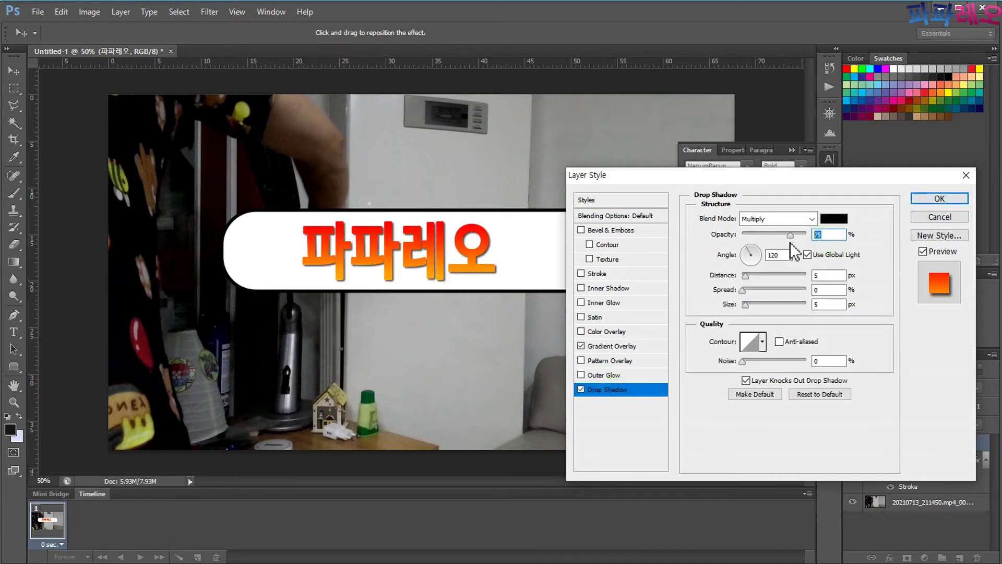
{"action": "type", "text": "100"}
{"action": "key", "text": "Tab"}
{"action": "type", "text": "3"}
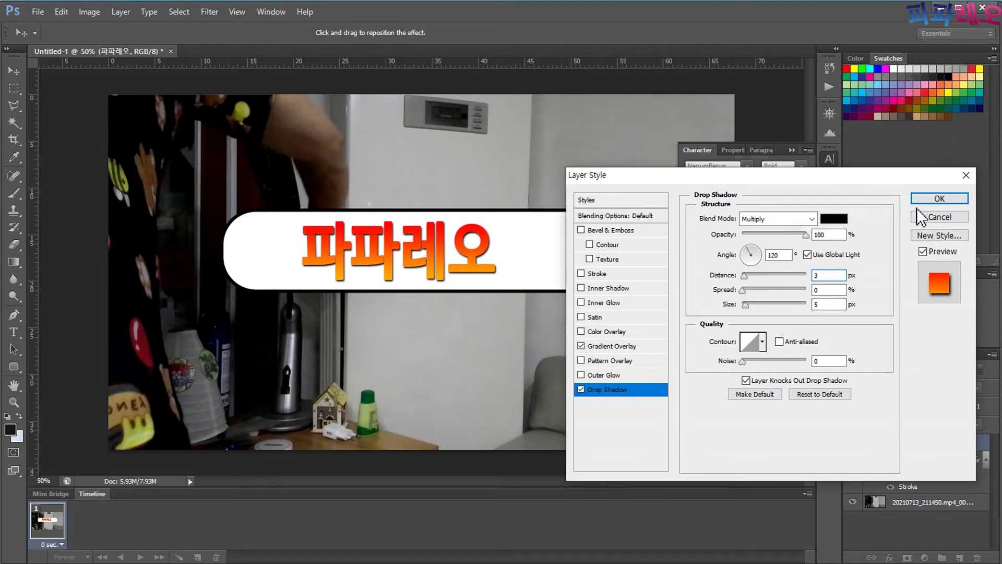
{"action": "left_click", "coordinate": [928, 200]}
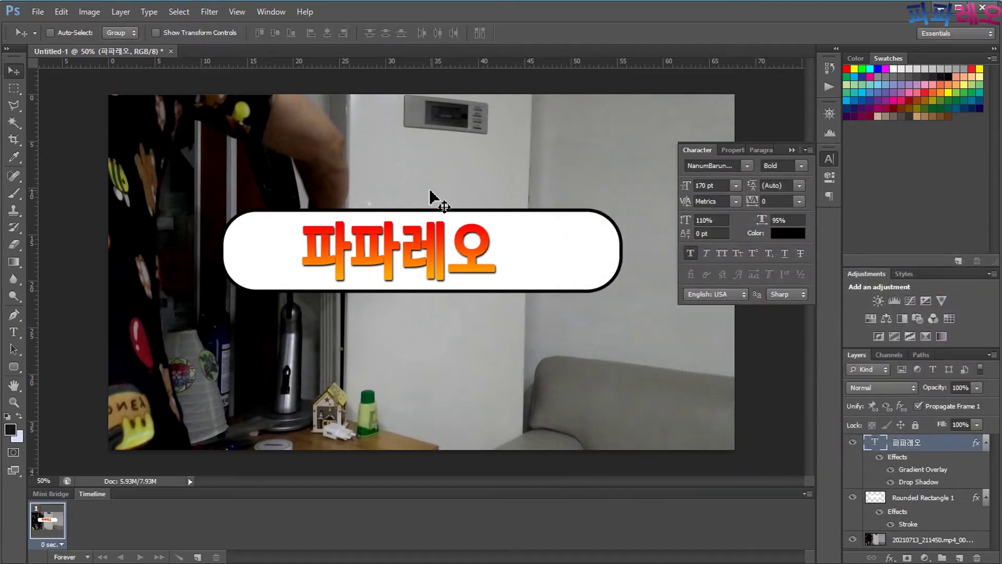
- Move the "파파레오" text slightly farther right within the white bar
{"action": "key", "text": "m"}
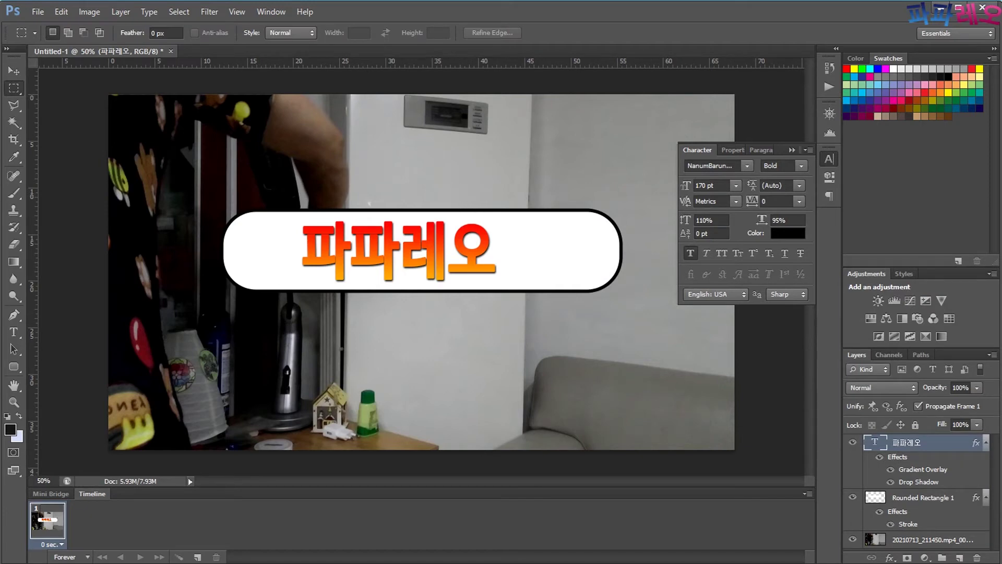
{"action": "left_click", "coordinate": [14, 70]}
{"action": "left_click_drag", "start_coordinate": [393, 268], "coordinate": [429, 275]}
- Try to nudge a rectangular selection around the bar's right end, using the active text layer, and deselect it
{"action": "left_click", "coordinate": [15, 90]}
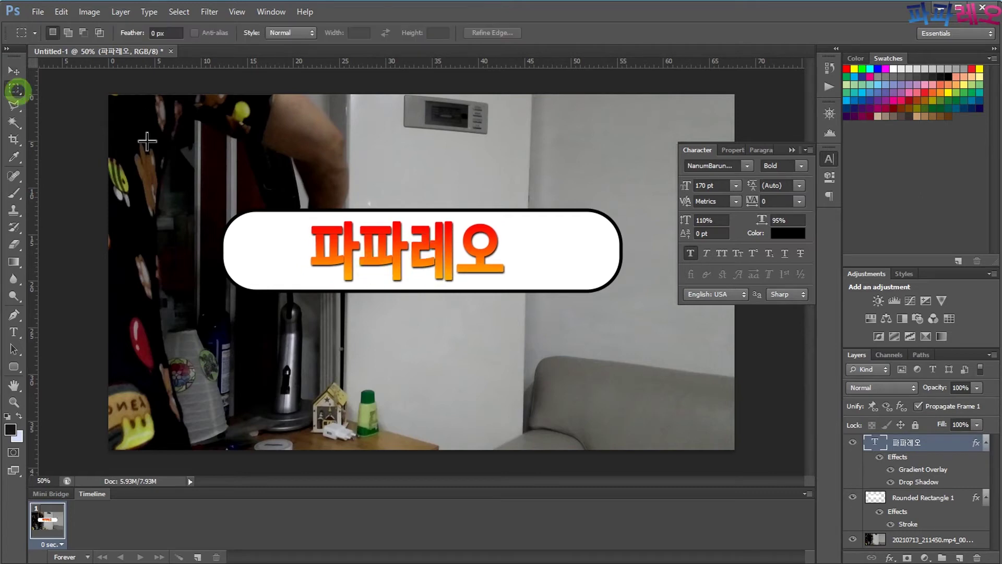
{"action": "left_click_drag", "start_coordinate": [467, 175], "coordinate": [649, 318]}
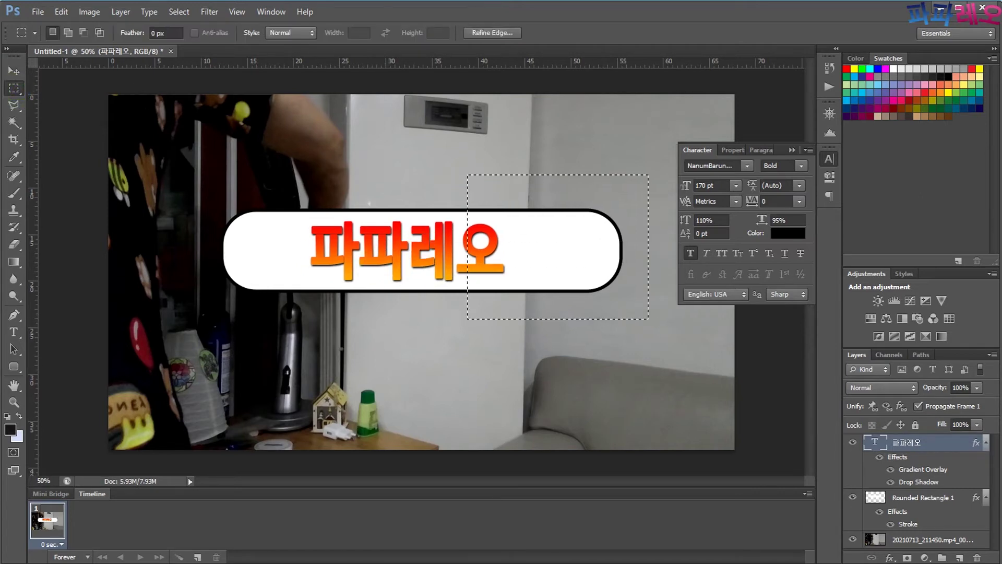
{"action": "left_click", "coordinate": [14, 71]}
{"action": "key", "text": "Right"}
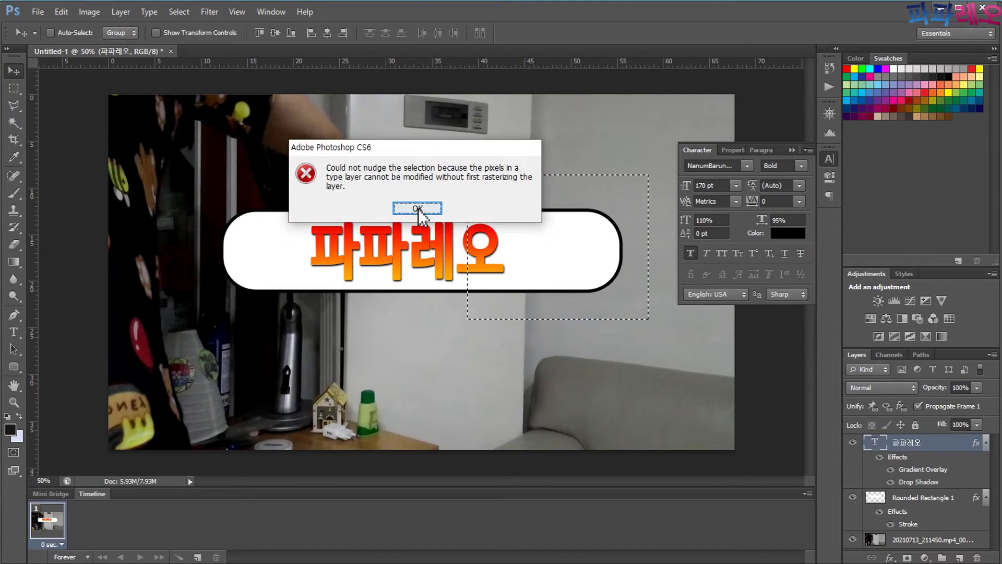
{"action": "left_click", "coordinate": [418, 208]}
{"action": "key", "text": "m"}
{"action": "left_click", "coordinate": [248, 209]}
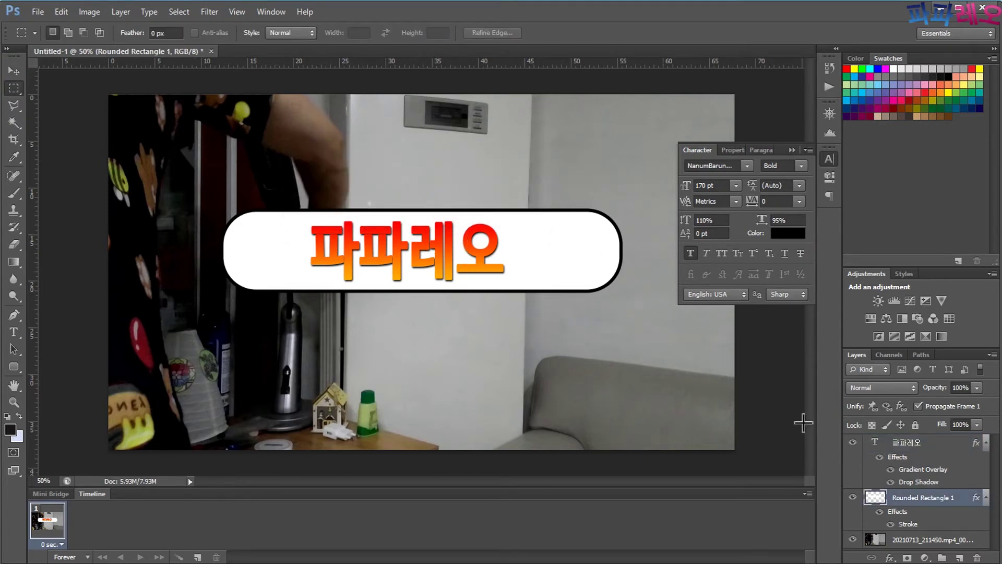
- Rasterize the Rounded Rectangle 1 layer style, then shorten the bar by moving its selected right half to the left, and deselect
{"action": "right_click", "coordinate": [973, 504]}
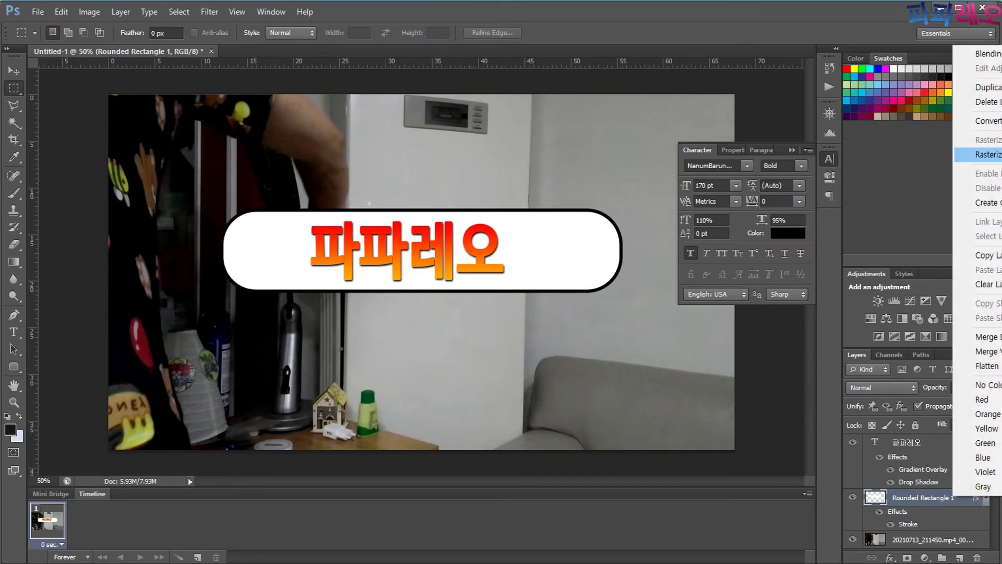
{"action": "left_click", "coordinate": [988, 154]}
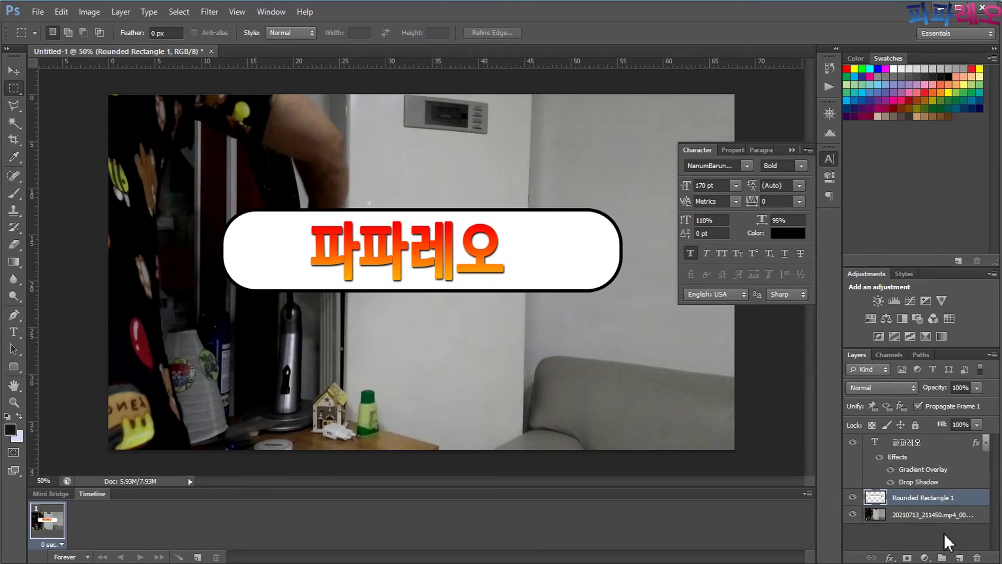
{"action": "left_click_drag", "start_coordinate": [425, 186], "coordinate": [631, 373]}
{"action": "left_click", "coordinate": [17, 71]}
{"action": "left_click", "coordinate": [266, 186]}
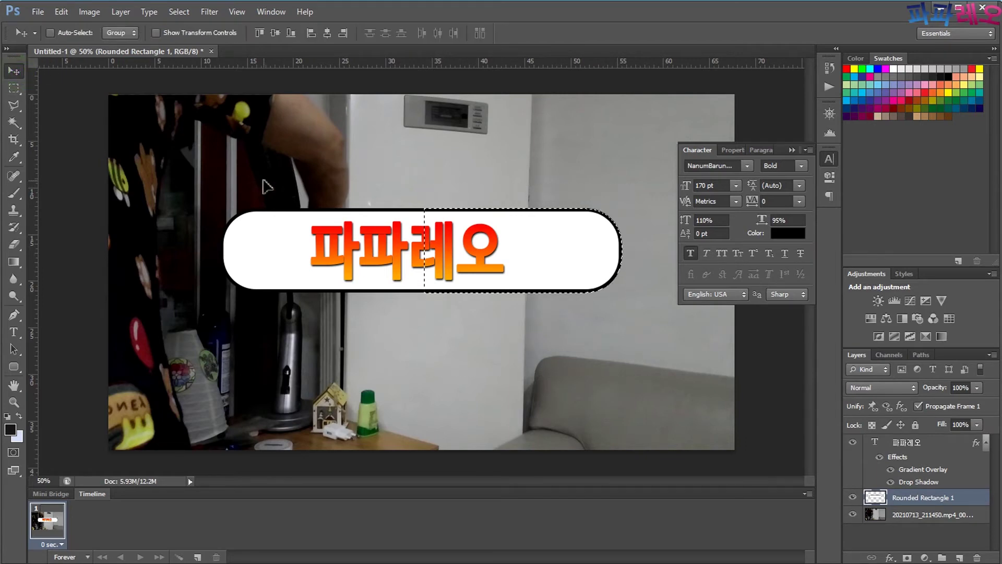
{"action": "left_click_drag", "start_coordinate": [476, 256], "coordinate": [464, 256]}
{"action": "left_click_drag", "start_coordinate": [543, 256], "coordinate": [489, 263]}
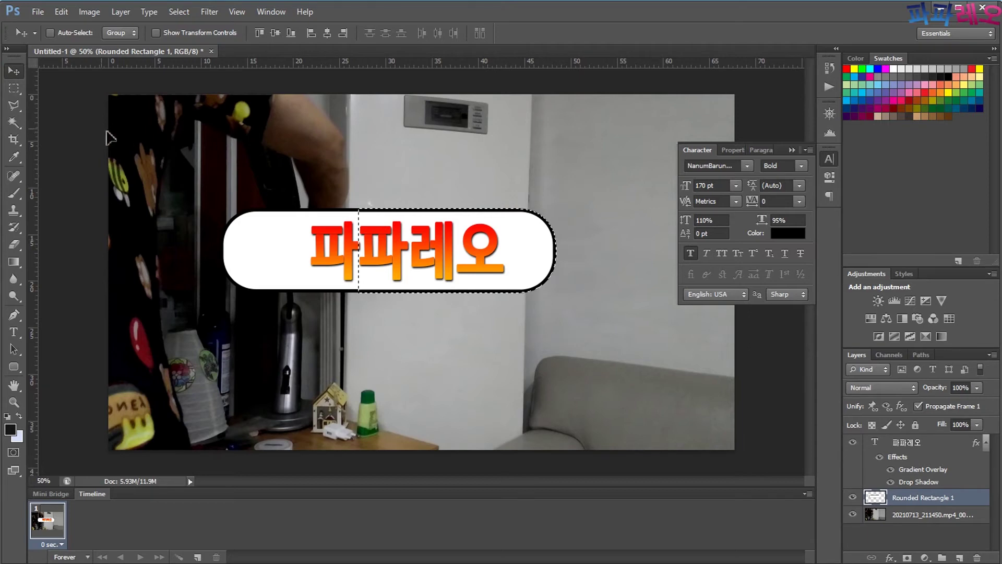
{"action": "left_click", "coordinate": [14, 88]}
{"action": "left_click", "coordinate": [374, 173]}
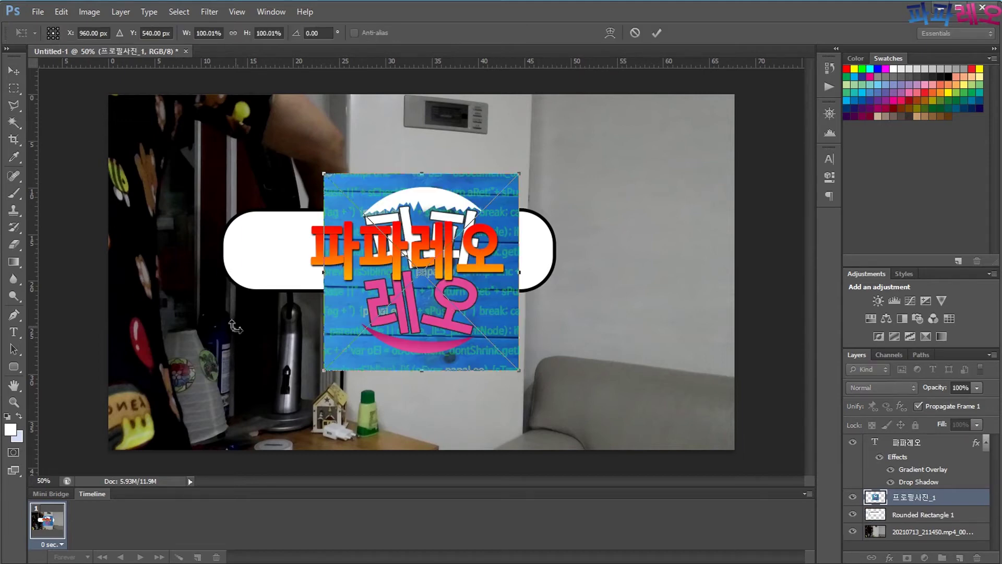
- Place the 프로필사진_1 logo image over the bar's left end at X 323 px, Y 475 px
{"action": "left_click_drag", "start_coordinate": [423, 187], "coordinate": [209, 161]}
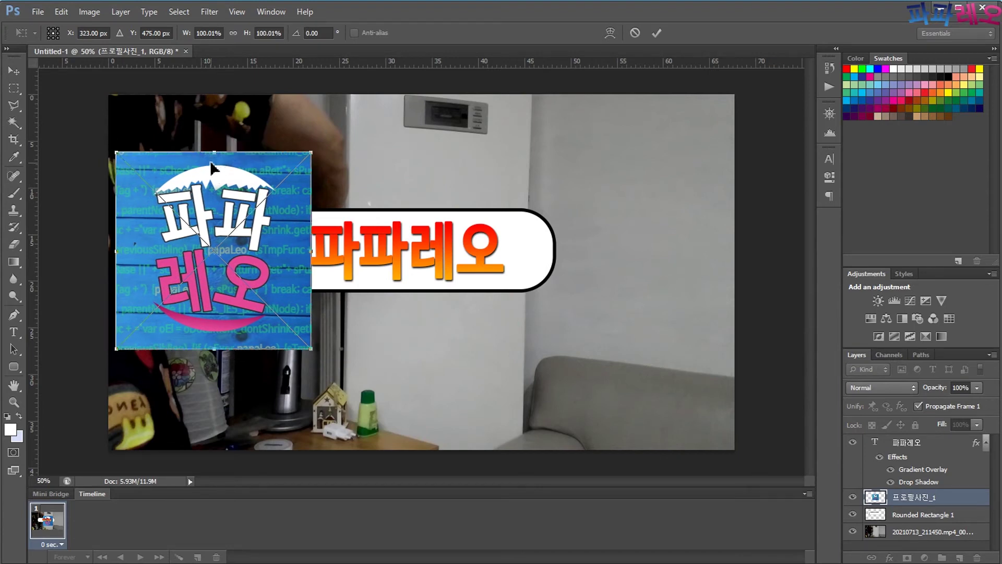
{"action": "left_click", "coordinate": [19, 95]}
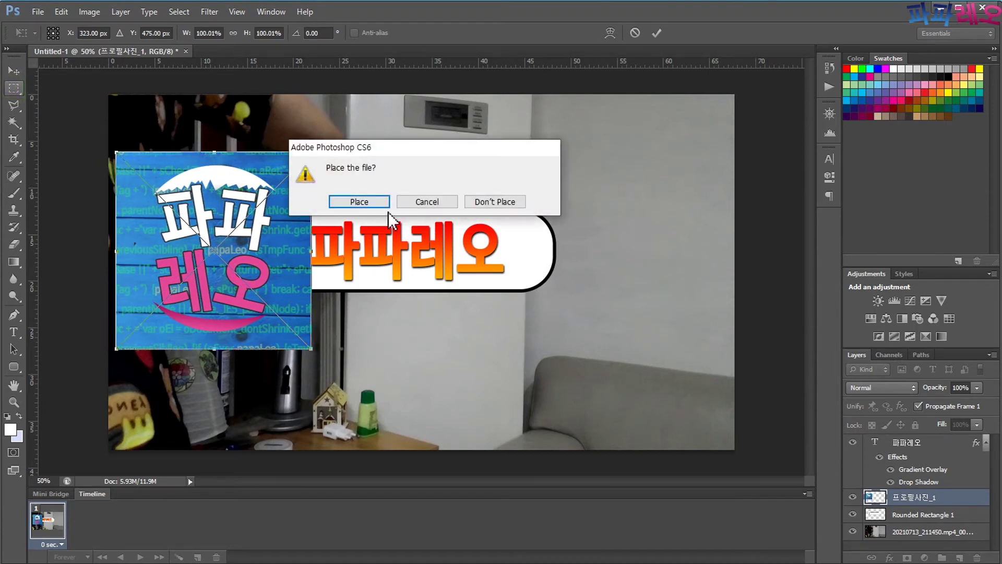
{"action": "left_click", "coordinate": [372, 203]}
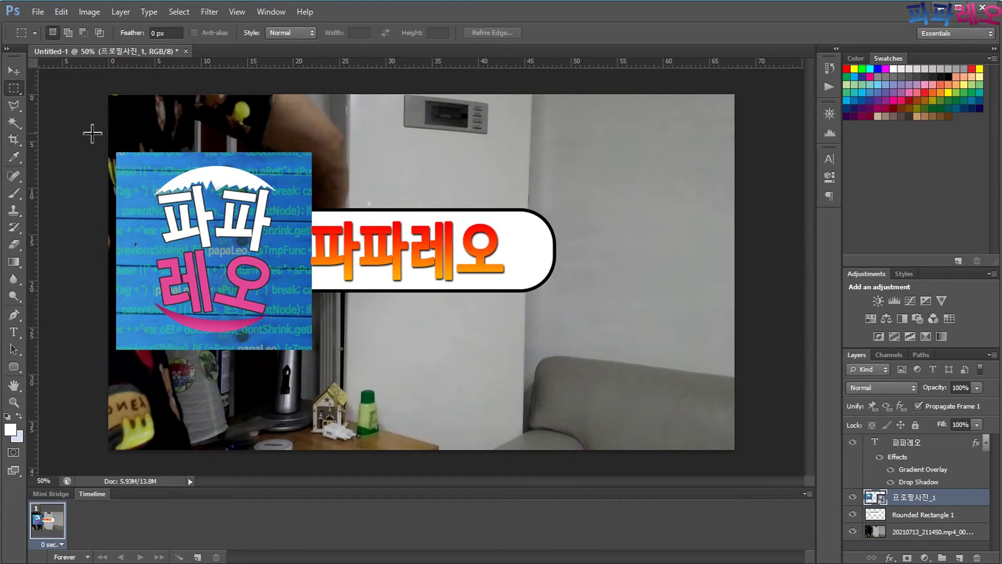
- Select a circle around the logo with the Elliptical Marquee tool and invert the selection
{"action": "left_click", "coordinate": [13, 90]}
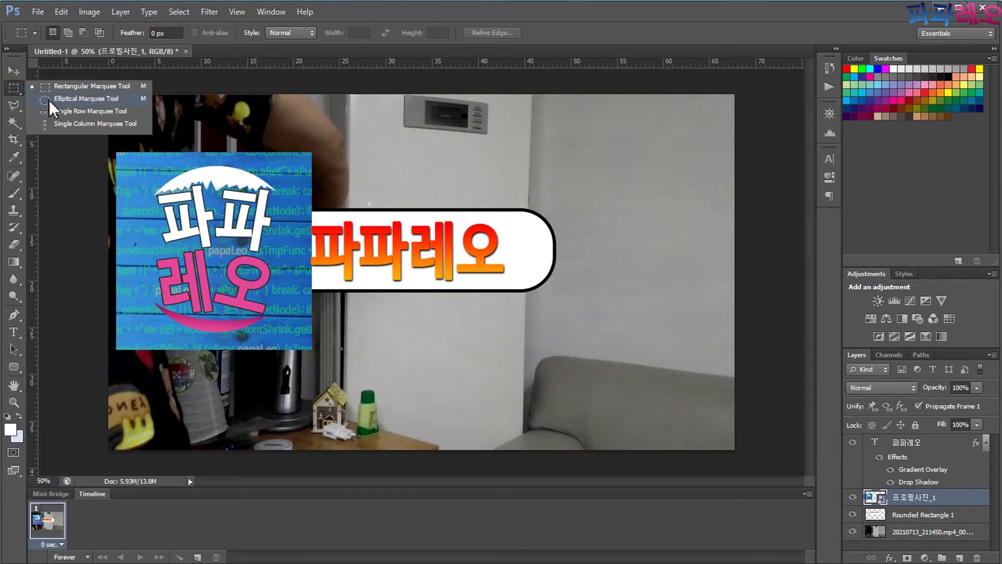
{"action": "left_click", "coordinate": [48, 99]}
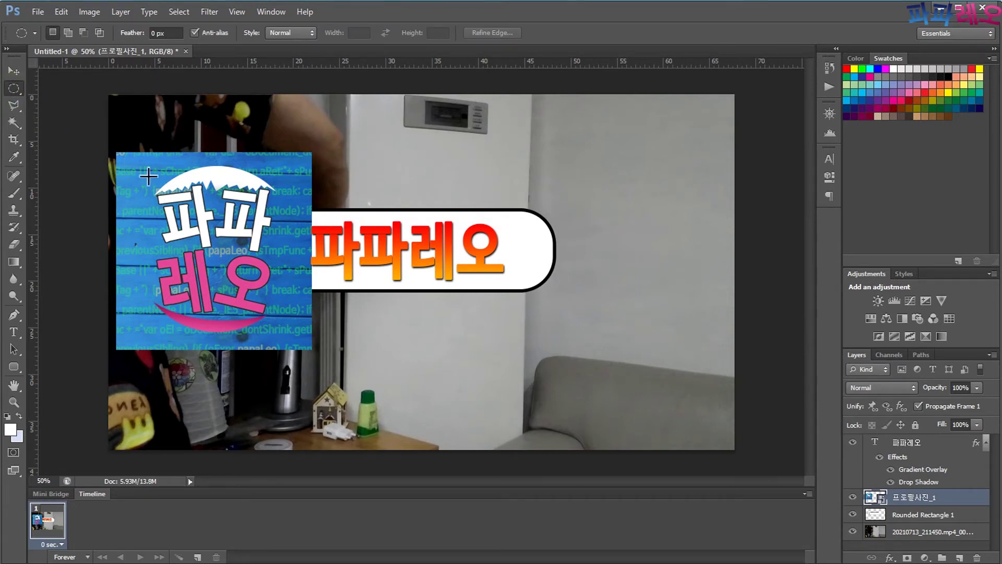
{"action": "left_click_drag", "start_coordinate": [145, 171], "coordinate": [318, 337]}
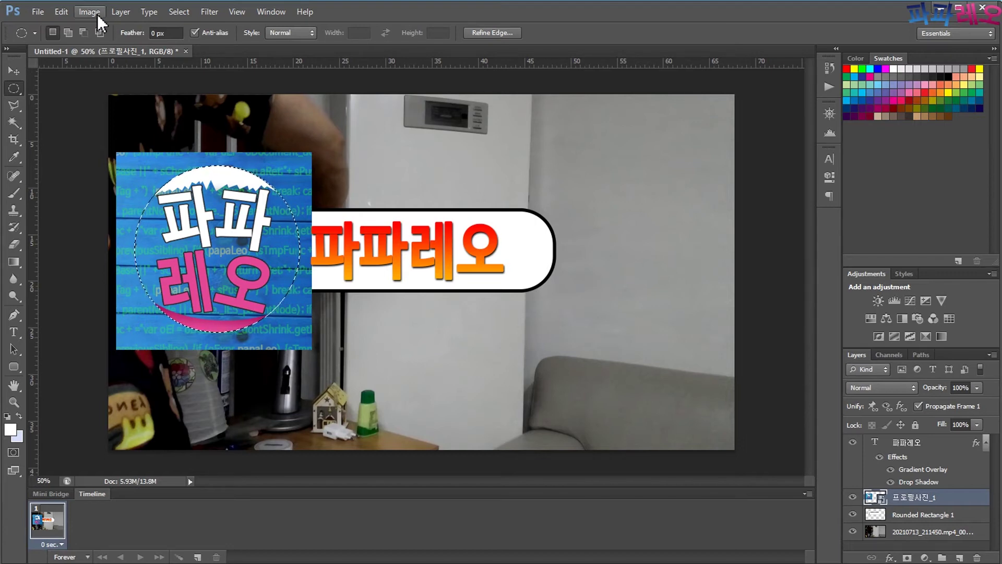
{"action": "left_click", "coordinate": [183, 9]}
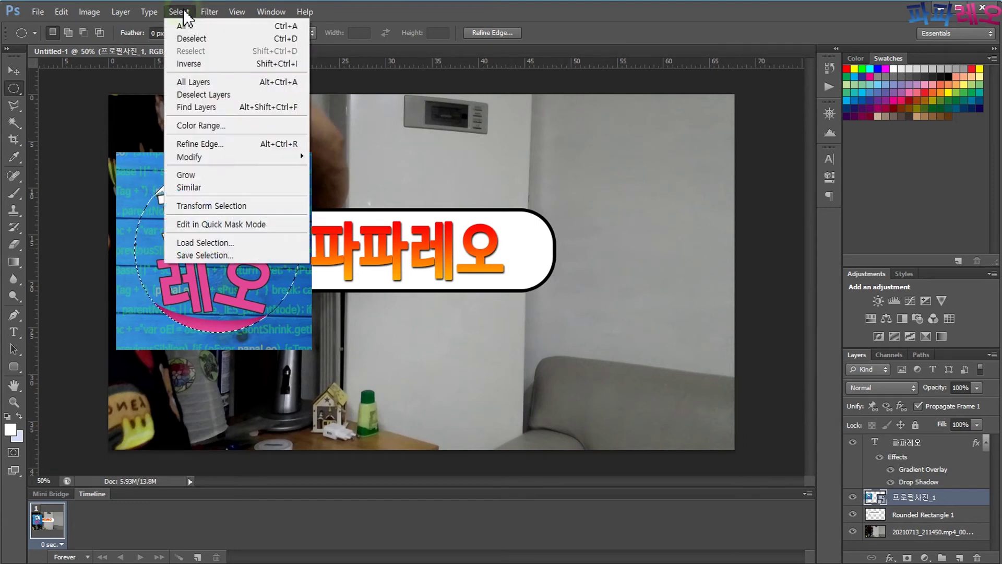
{"action": "left_click", "coordinate": [200, 67]}
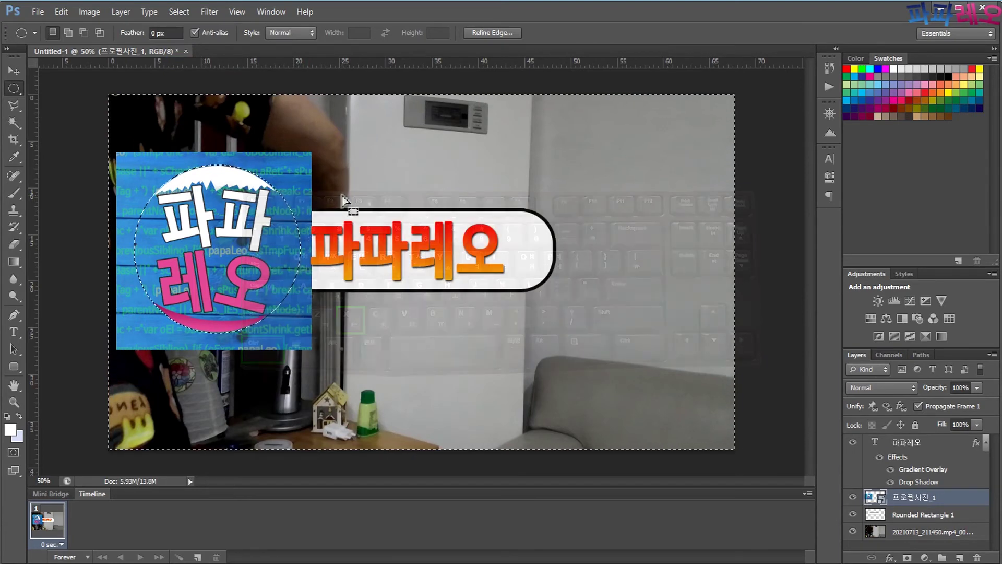
- Rasterize the 프로필사진_1 layer, cut away the selected area outside the logo circle, and clear the selection
{"action": "right_click", "coordinate": [893, 497]}
{"action": "left_click", "coordinate": [930, 172]}
{"action": "key", "text": "ctrl+x"}
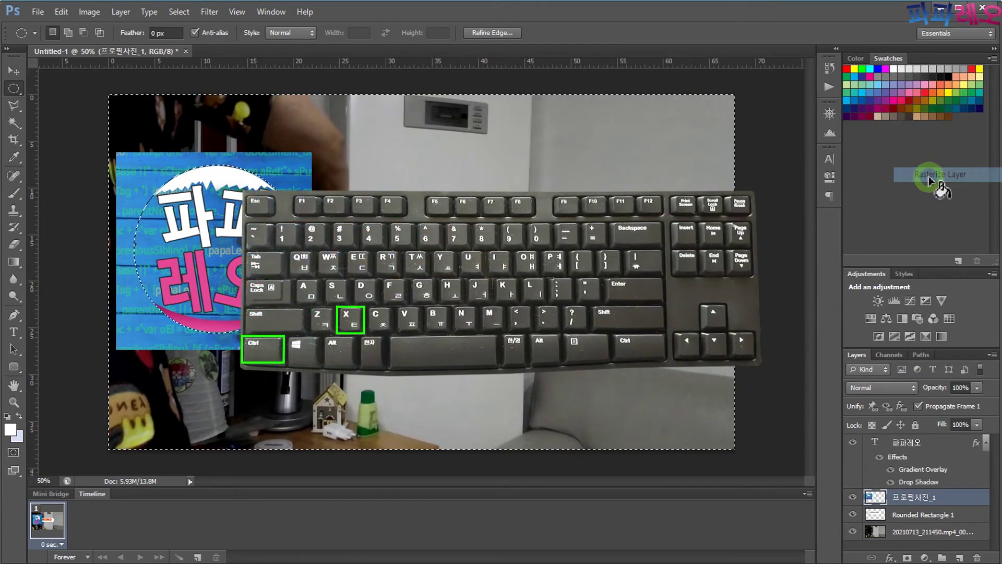
{"action": "left_click", "coordinate": [86, 226]}
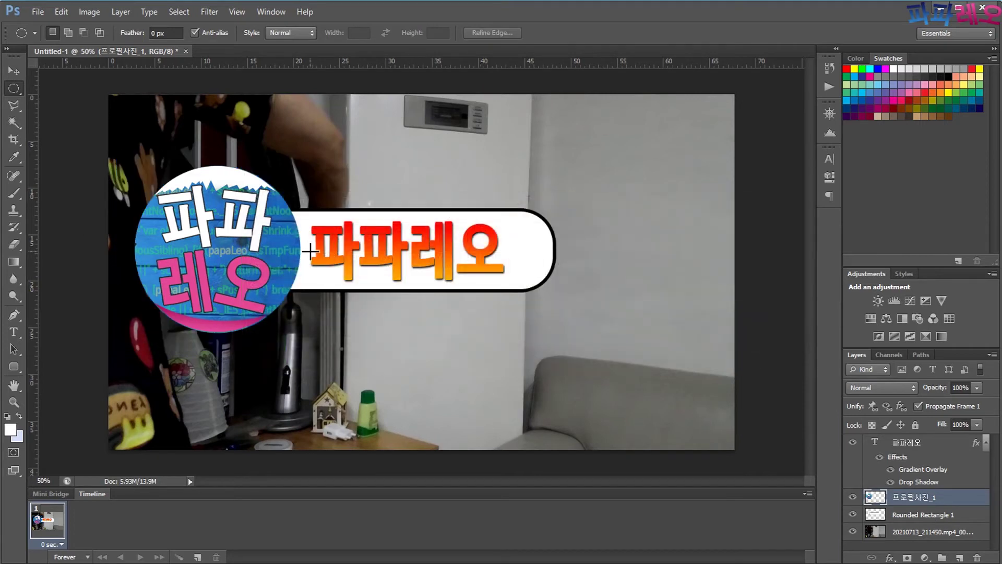
- Scale down the circular logo with Free Transform and position it over the left end of the white bar
{"action": "left_click", "coordinate": [58, 12]}
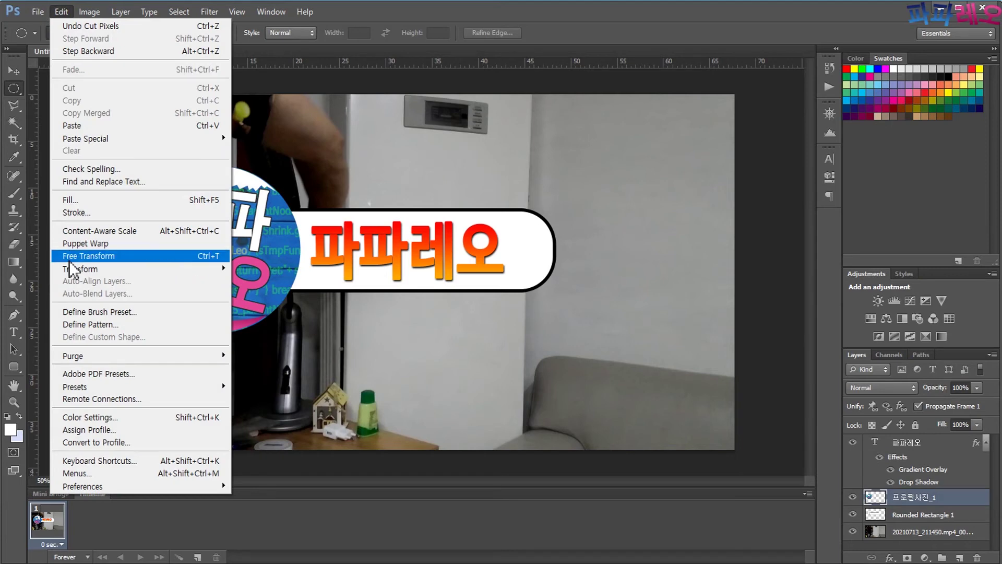
{"action": "left_click", "coordinate": [69, 260]}
{"action": "left_click_drag", "start_coordinate": [298, 333], "coordinate": [247, 279]}
{"action": "left_click_drag", "start_coordinate": [221, 201], "coordinate": [265, 229]}
{"action": "left_click_drag", "start_coordinate": [180, 193], "coordinate": [194, 201]}
{"action": "left_click_drag", "start_coordinate": [259, 227], "coordinate": [250, 235]}
{"action": "key", "text": "Return"}
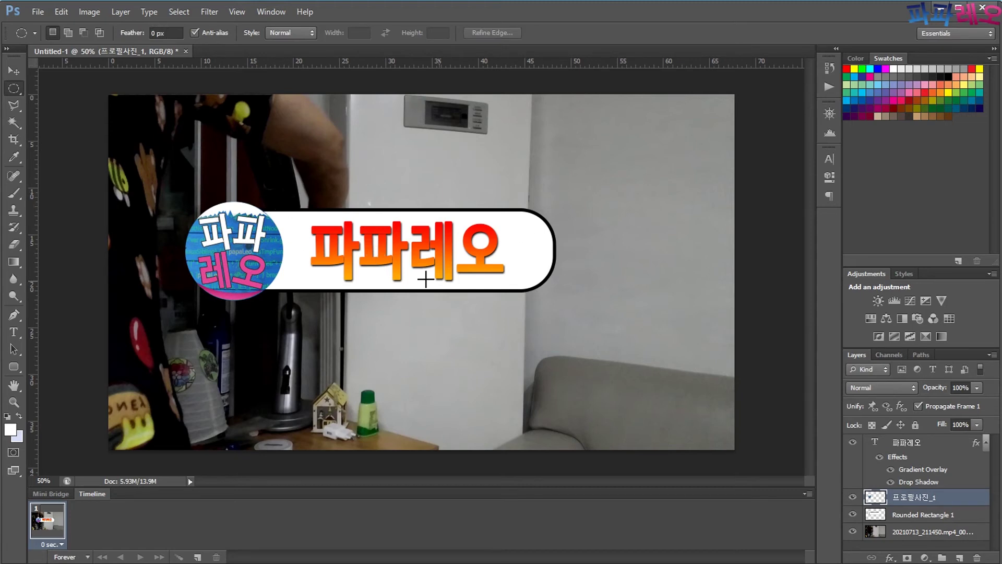
- Add a 10 px Stroke layer style to the 프로필사진_1 logo layer
{"action": "left_click", "coordinate": [14, 69]}
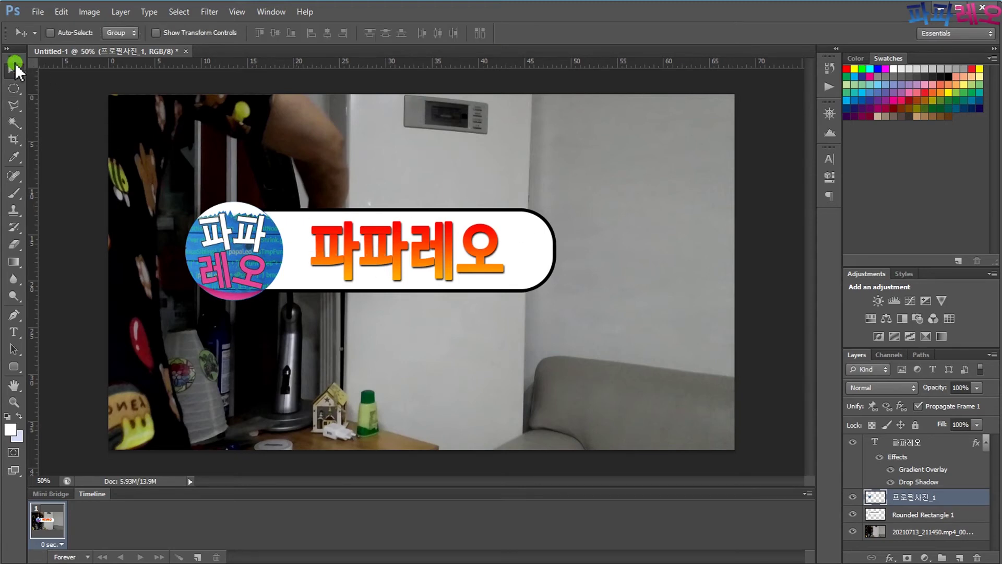
{"action": "right_click", "coordinate": [249, 249]}
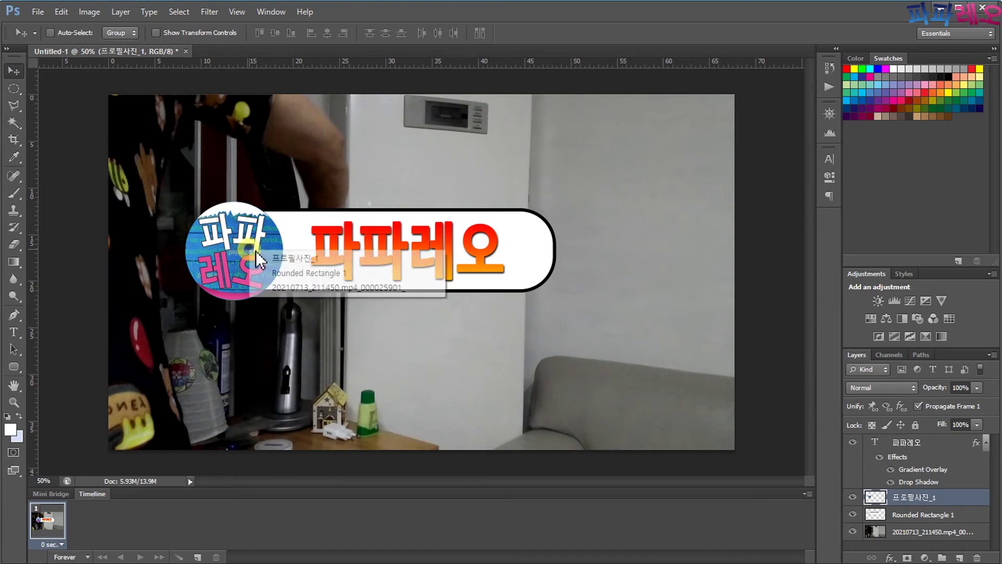
{"action": "left_click", "coordinate": [279, 261]}
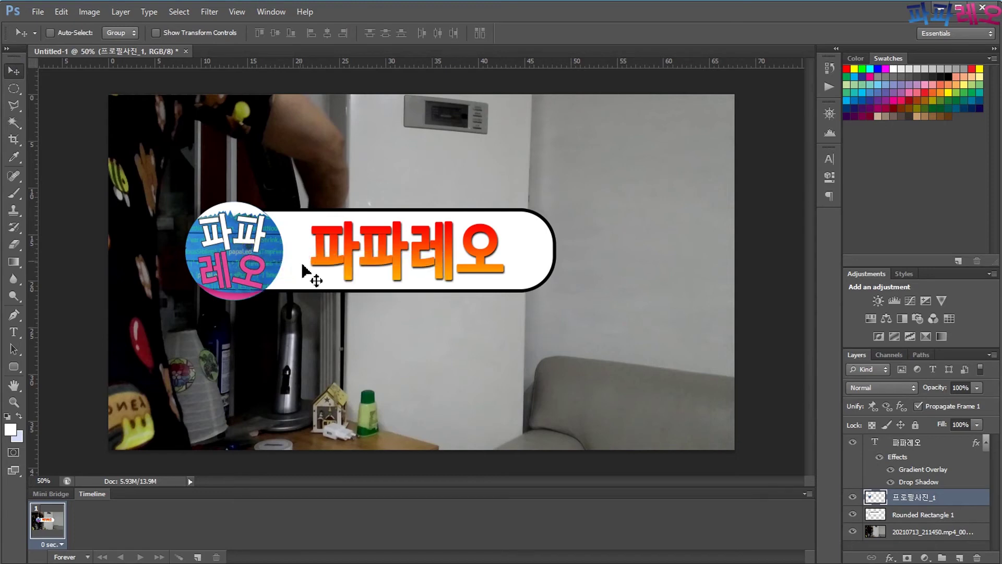
{"action": "left_click", "coordinate": [121, 13]}
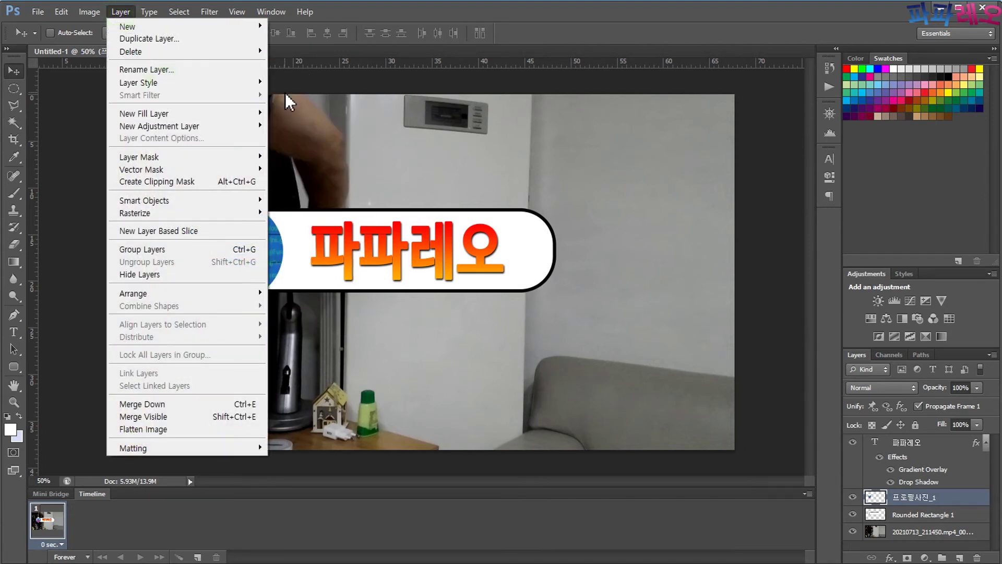
{"action": "mouse_move", "coordinate": [233, 89]}
{"action": "left_click", "coordinate": [299, 117]}
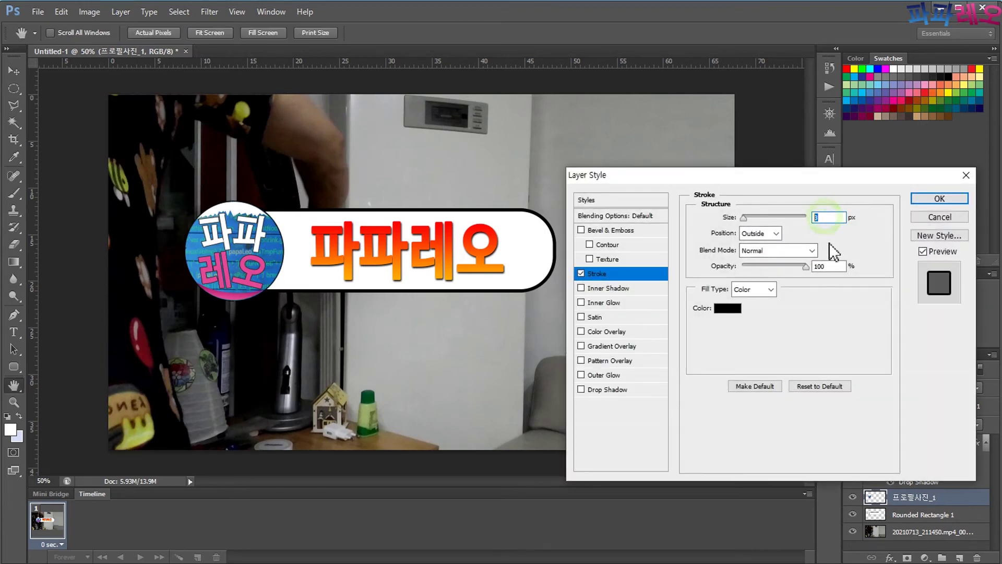
{"action": "type", "text": "10"}
{"action": "mouse_move", "coordinate": [621, 177]}
{"action": "left_mouse_down"}
{"action": "mouse_move", "coordinate": [485, 129]}
{"action": "mouse_move", "coordinate": [594, 109]}
{"action": "mouse_move", "coordinate": [448, 97]}
{"action": "left_mouse_up"}
- Set the logo's stroke color to the pink sampled from the logo's lower lettering and apply the style
{"action": "left_click", "coordinate": [552, 227]}
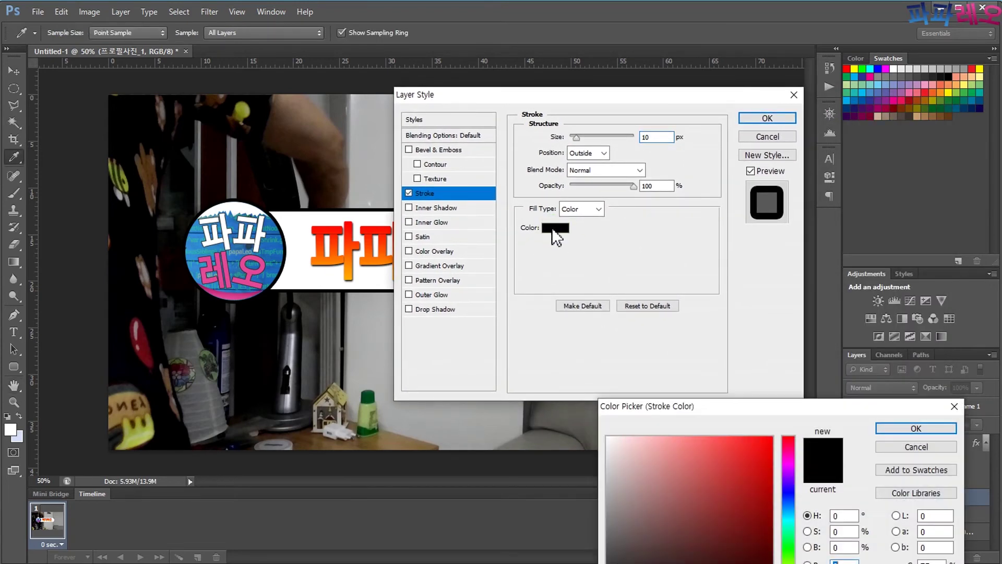
{"action": "left_click_drag", "start_coordinate": [654, 558], "coordinate": [610, 546]}
{"action": "left_click", "coordinate": [332, 236]}
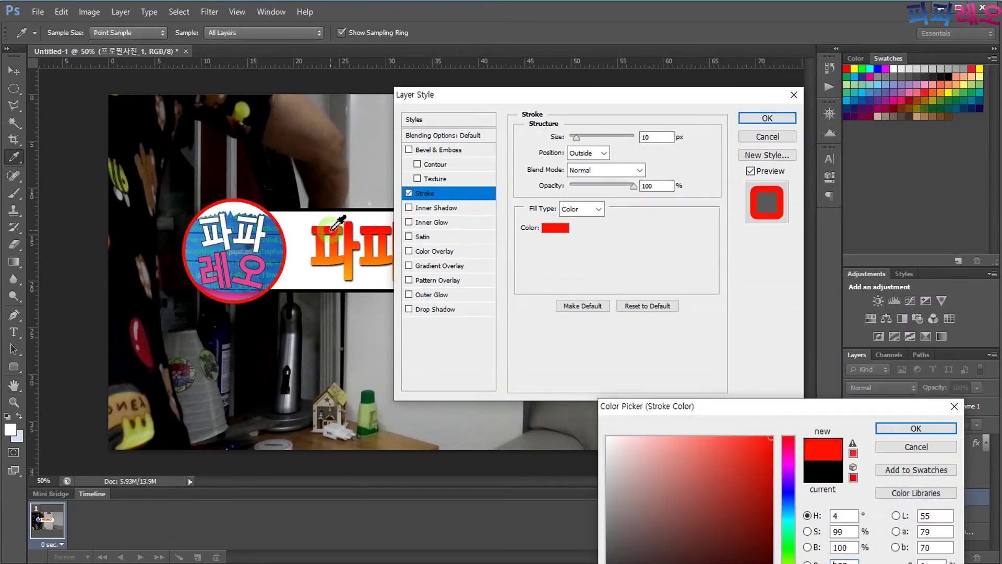
{"action": "left_click", "coordinate": [263, 266]}
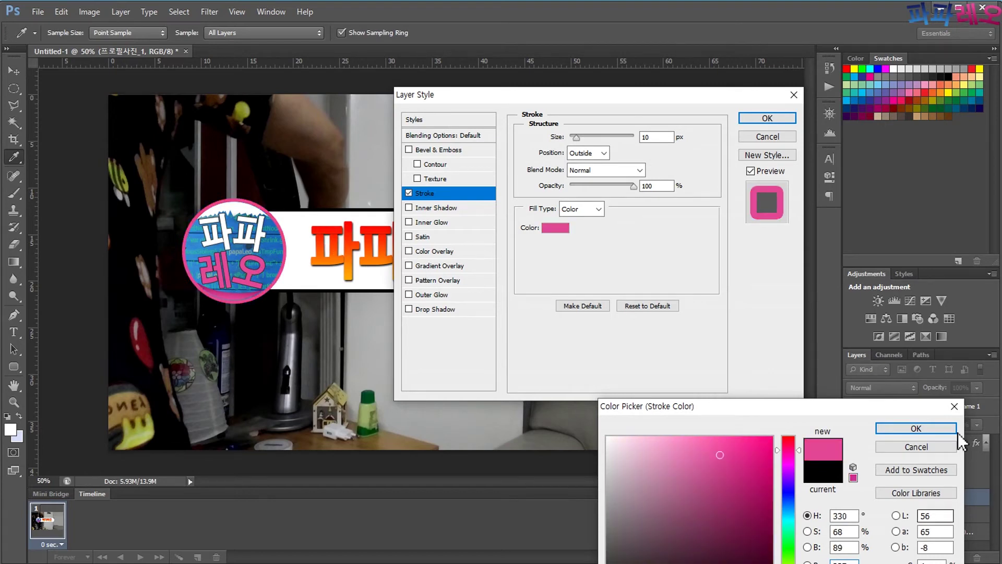
{"action": "left_click", "coordinate": [917, 426]}
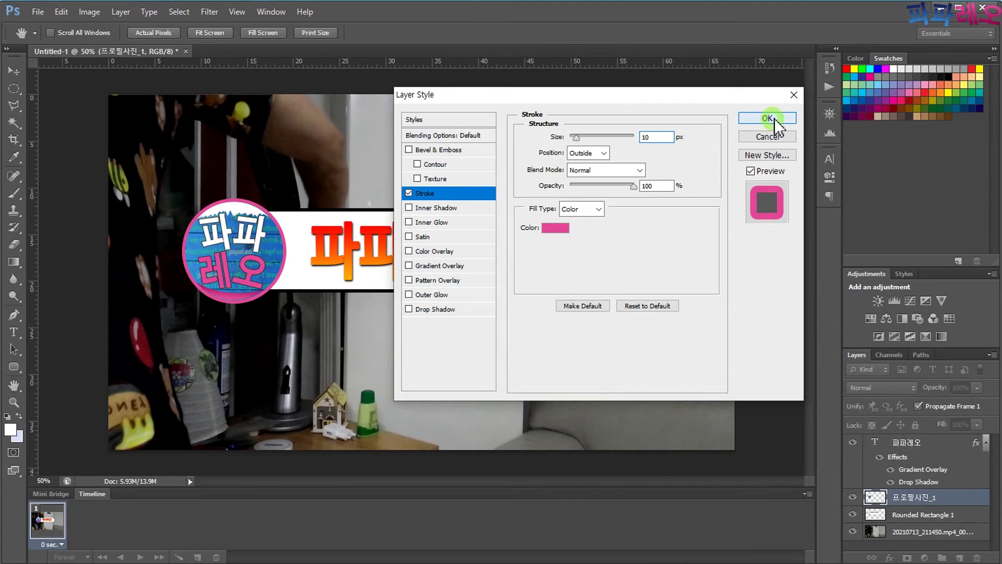
{"action": "left_click", "coordinate": [772, 119]}
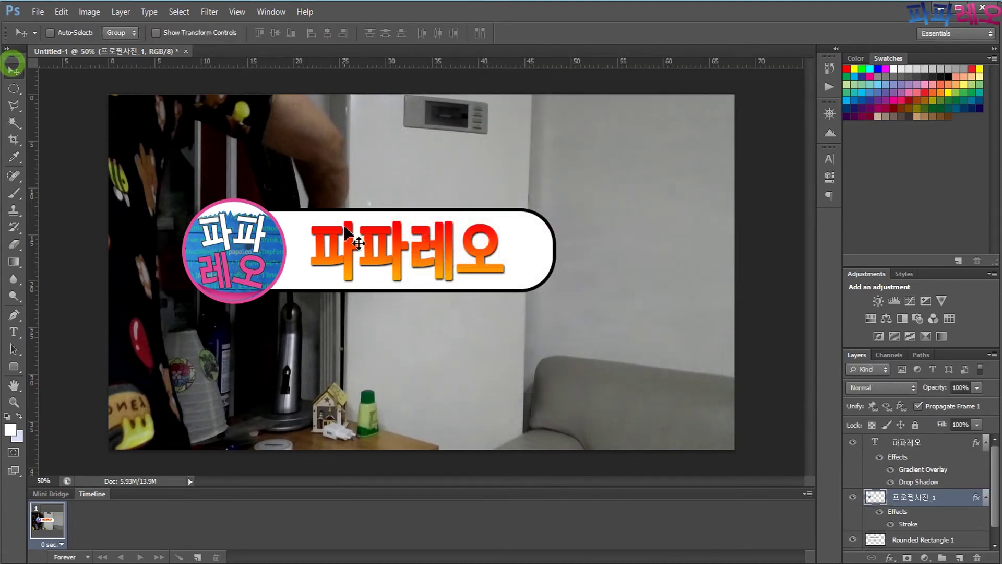
- Change the Gradient Overlay of the 파파레오 text layer to a magenta gradient preset
{"action": "right_click", "coordinate": [347, 253]}
{"action": "left_click", "coordinate": [355, 261]}
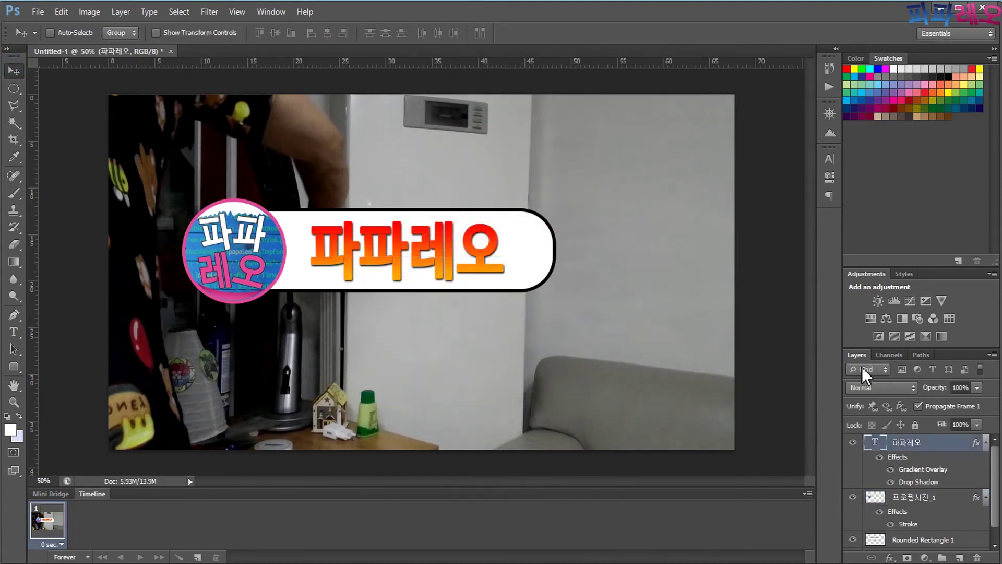
{"action": "double_click", "coordinate": [976, 447]}
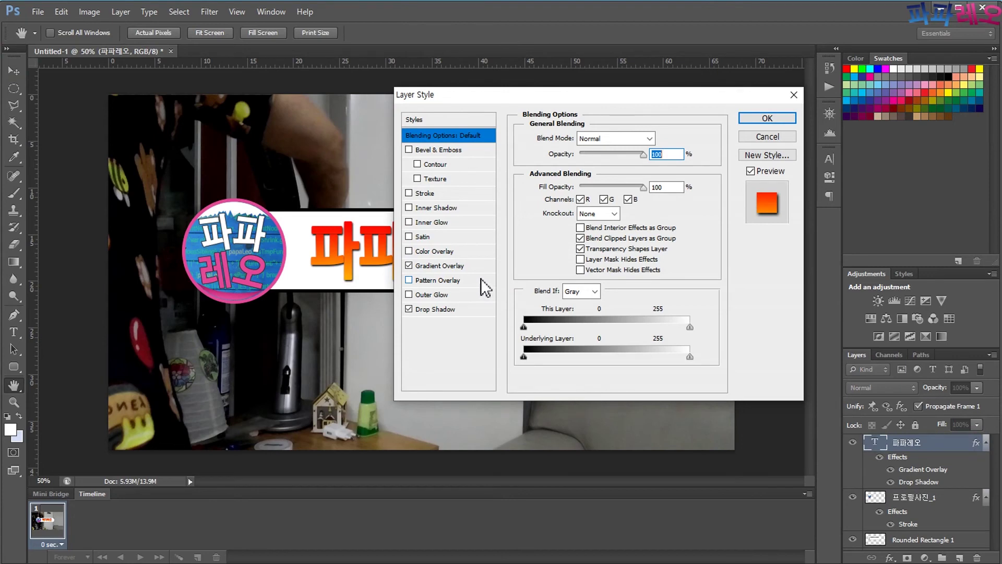
{"action": "left_click", "coordinate": [459, 266]}
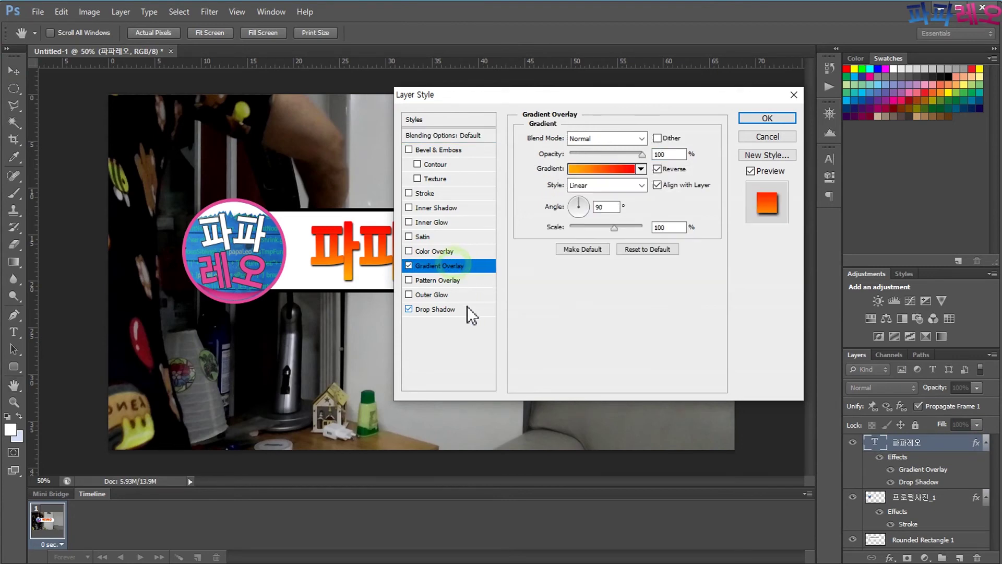
{"action": "left_click", "coordinate": [641, 168]}
{"action": "left_click", "coordinate": [588, 235]}
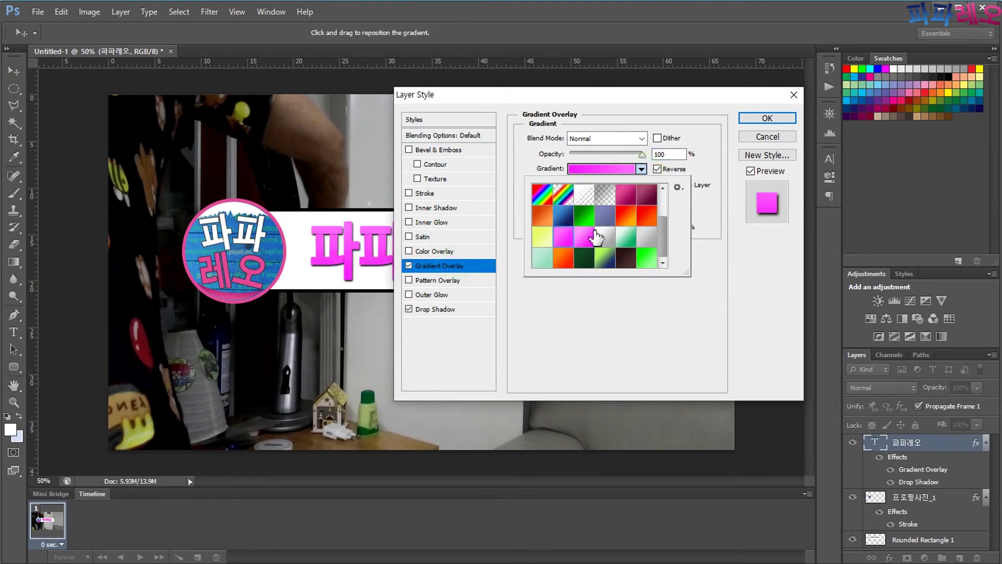
{"action": "left_click_drag", "start_coordinate": [477, 99], "coordinate": [634, 165]}
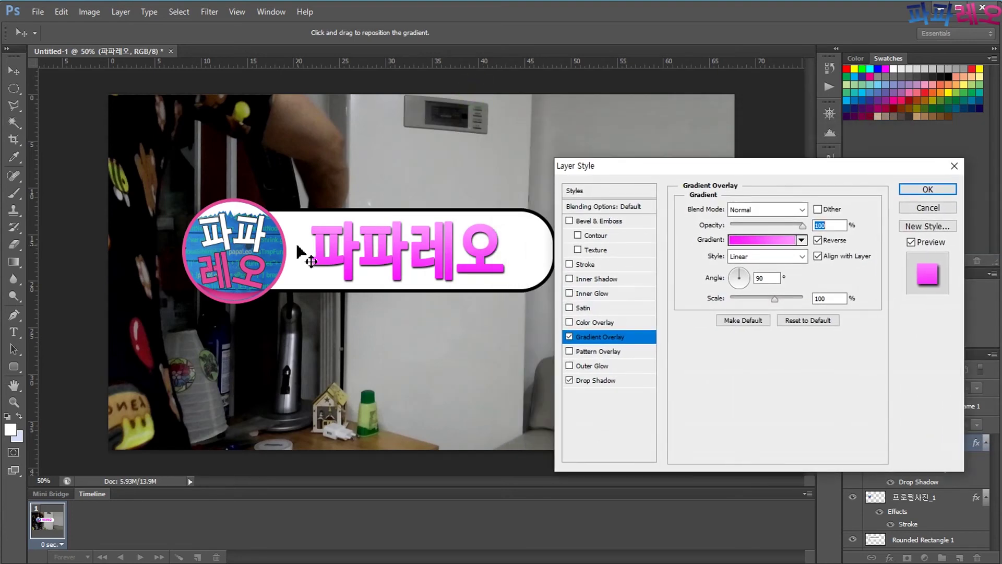
- Turn off Reverse for the text's magenta gradient and apply the layer style
{"action": "left_click", "coordinate": [801, 239]}
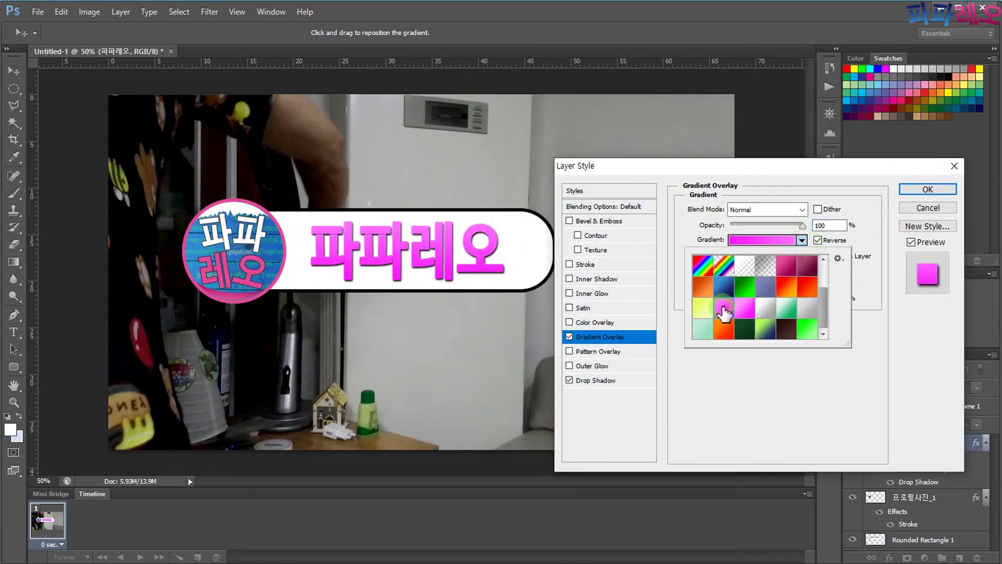
{"action": "left_click", "coordinate": [818, 240]}
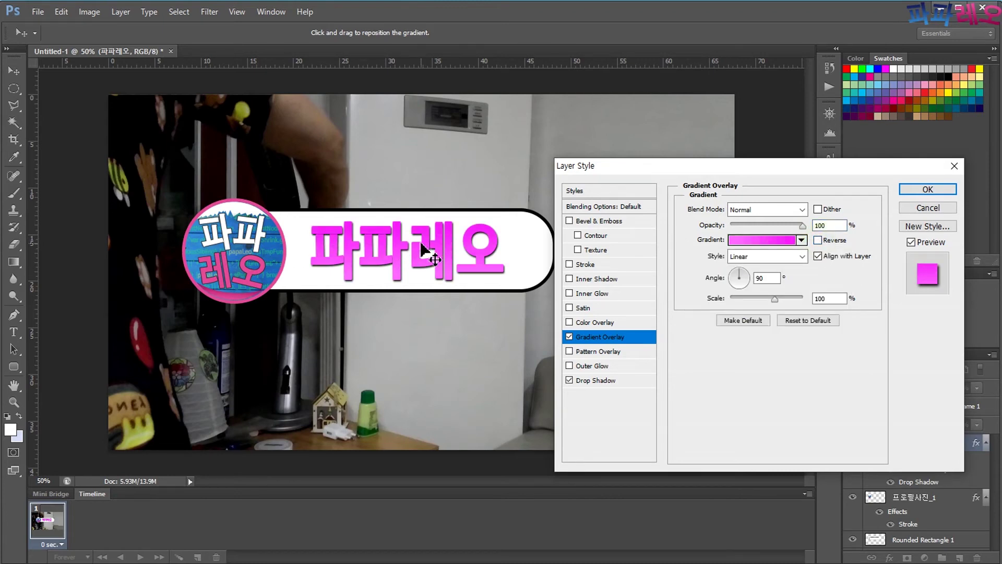
{"action": "left_click", "coordinate": [919, 193]}
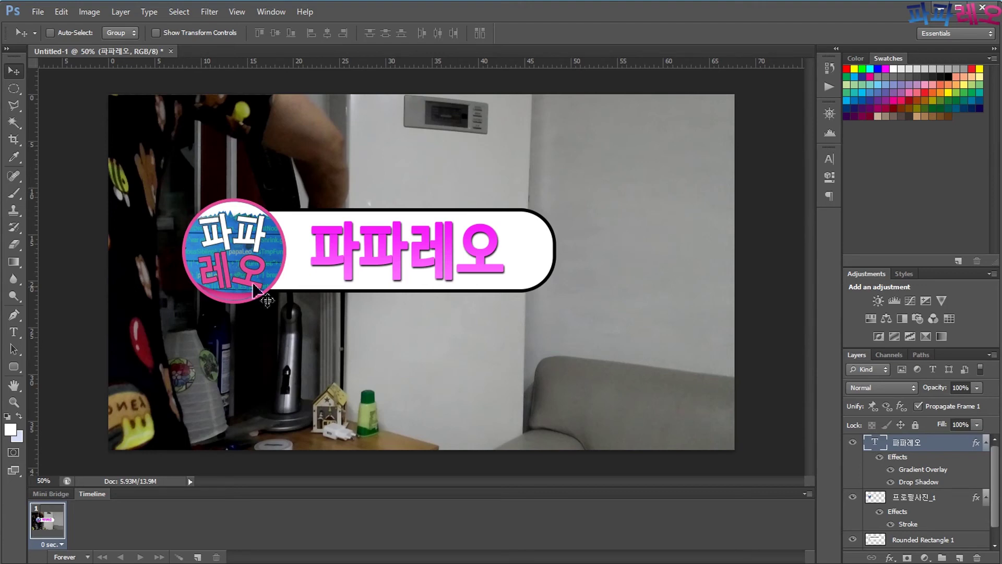
- Select the 파파레오 text, 프로필사진_1 and Rounded Rectangle 1 layers and link them together
{"action": "left_click", "coordinate": [191, 265], "text": "ctrl"}
{"action": "left_click", "coordinate": [275, 214], "text": "ctrl+shift"}
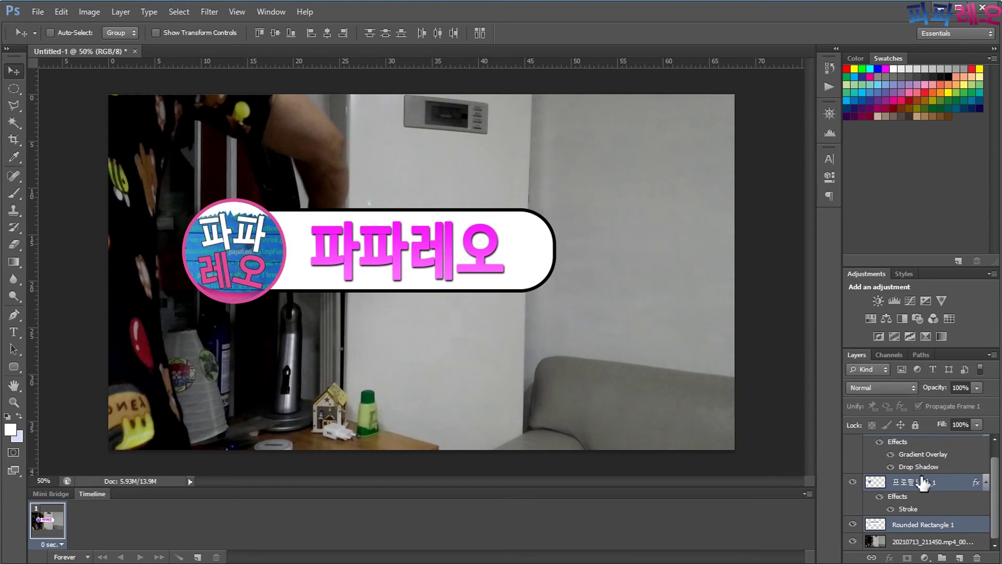
{"action": "scroll", "coordinate": [920, 481], "scroll_direction": "up", "scroll_amount": 1}
{"action": "left_click", "coordinate": [911, 443]}
{"action": "left_click", "coordinate": [911, 501]}
{"action": "scroll", "coordinate": [910, 501], "scroll_direction": "down", "scroll_amount": 1}
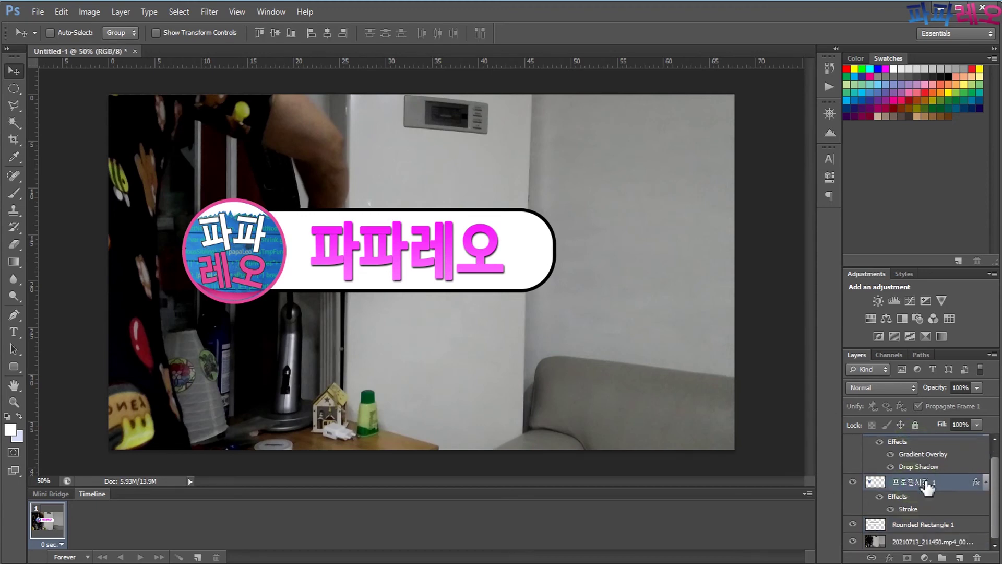
{"action": "left_click", "coordinate": [911, 526], "text": "shift"}
{"action": "left_click", "coordinate": [872, 557]}
- Scale the linked caption graphic to about 28% and place it in the canvas's upper-left corner near X 249.5 px, Y 93.5 px
{"action": "left_click_drag", "start_coordinate": [373, 258], "coordinate": [316, 163]}
{"action": "left_click", "coordinate": [61, 11]}
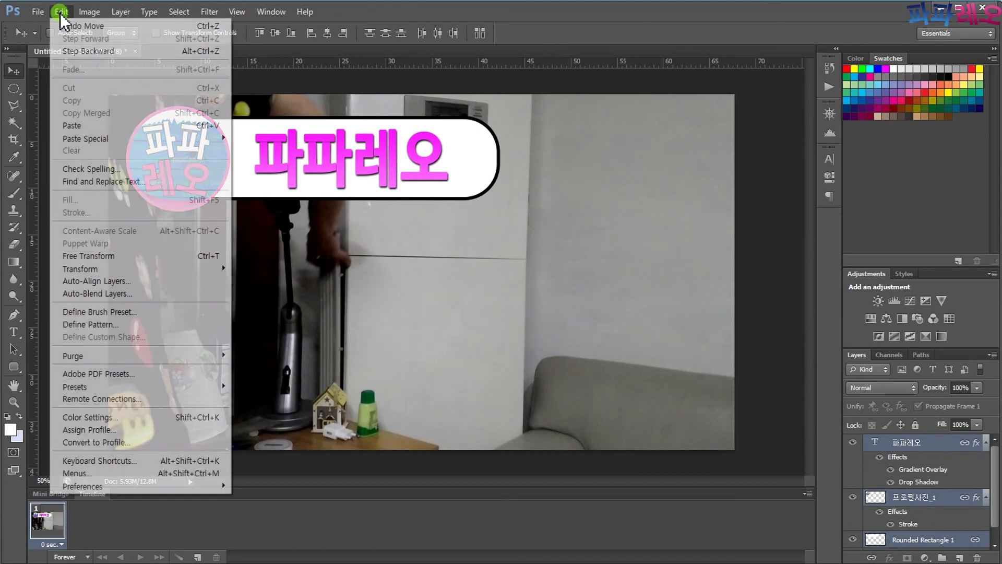
{"action": "left_click", "coordinate": [90, 256]}
{"action": "left_click_drag", "start_coordinate": [499, 208], "coordinate": [207, 129]}
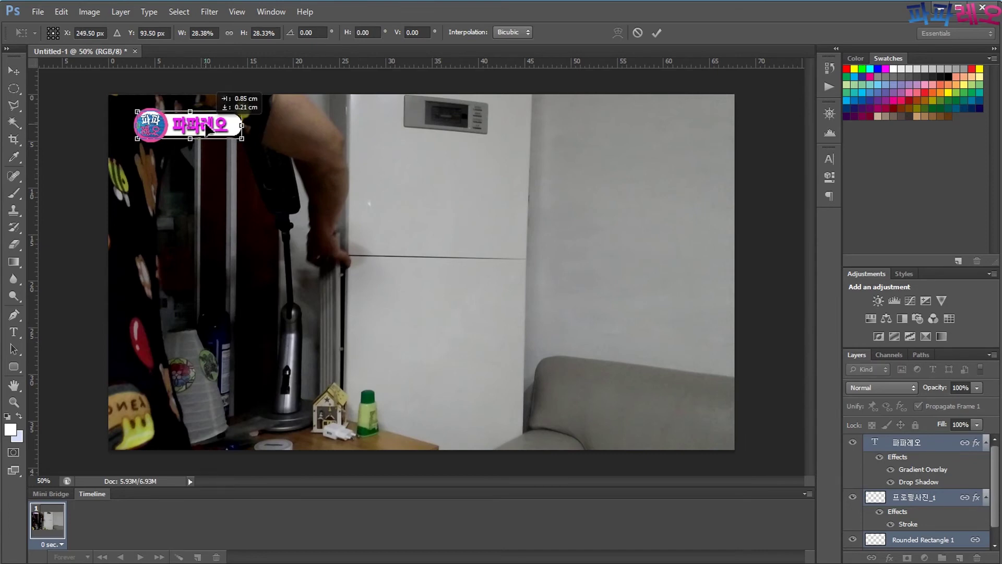
{"action": "left_click", "coordinate": [13, 89]}
{"action": "left_click", "coordinate": [368, 205]}
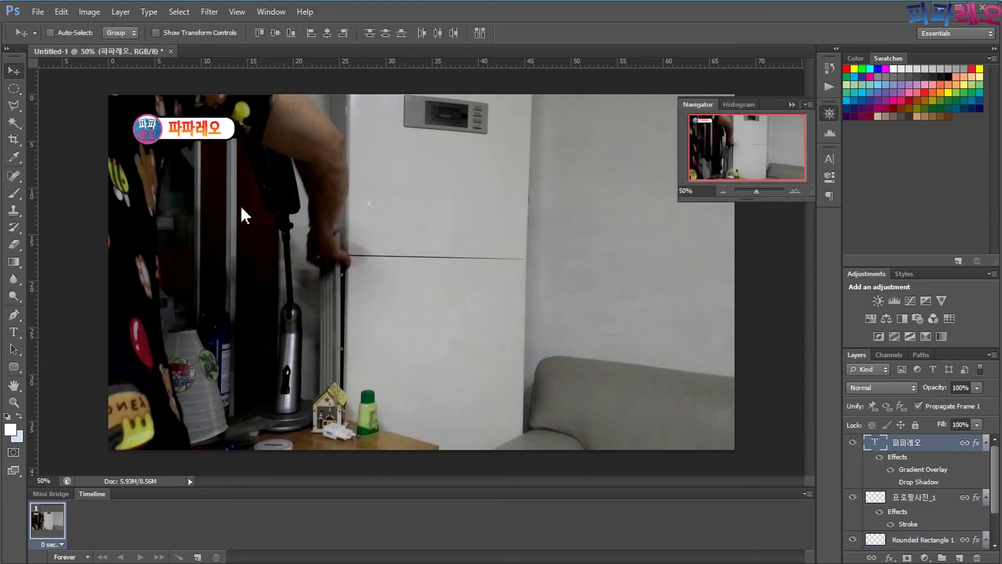
- Hide the 20210713_211450 background photo layer so only the caption graphic shows on transparency
{"action": "left_click_drag", "start_coordinate": [268, 231], "coordinate": [407, 293]}
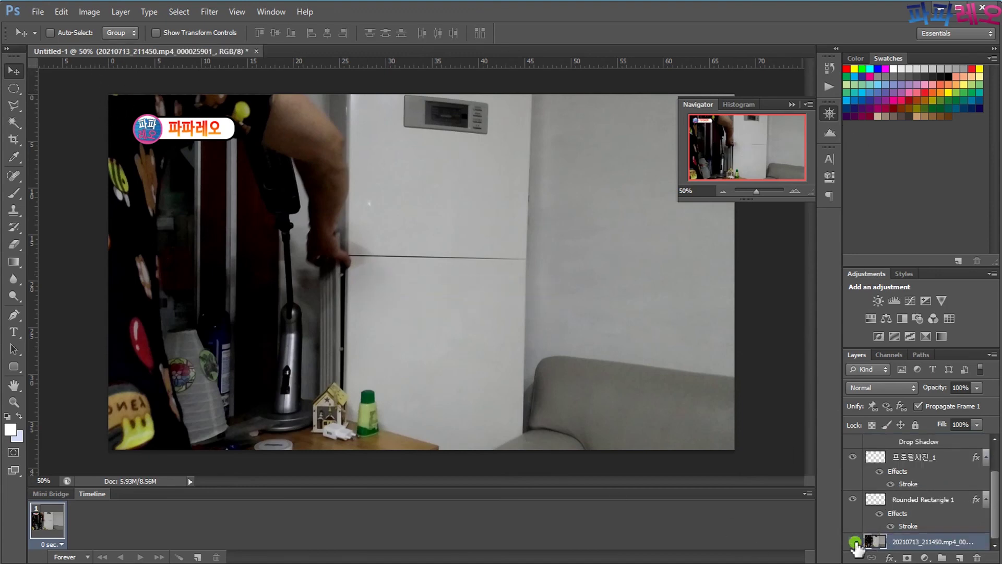
{"action": "left_click", "coordinate": [852, 541]}
{"action": "left_click", "coordinate": [329, 228]}
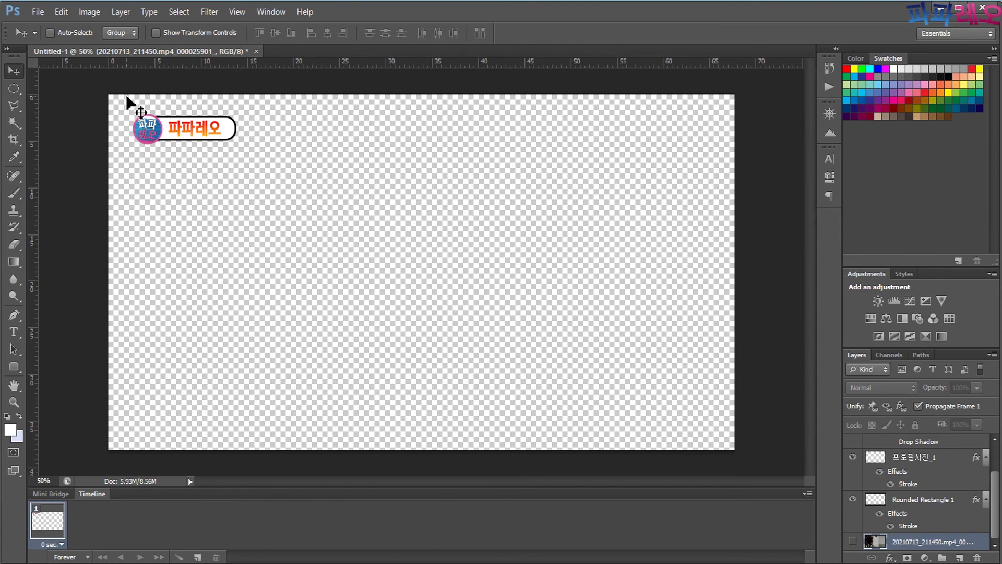
- Review the Save for Web settings for a transparent PNG-24, close them without saving, and show the background photo layer again
{"action": "left_click", "coordinate": [35, 13]}
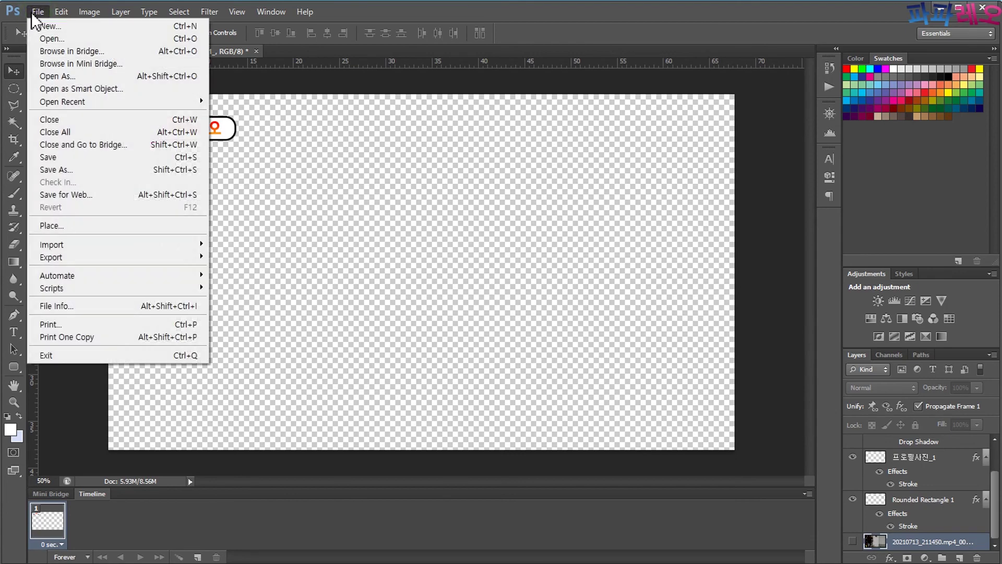
{"action": "left_click", "coordinate": [61, 195]}
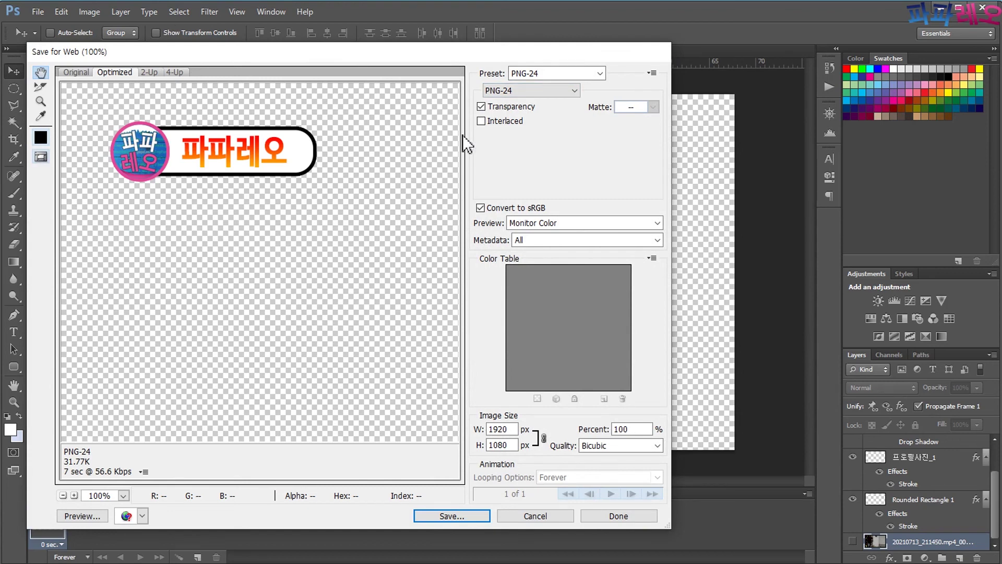
{"action": "left_click", "coordinate": [505, 519]}
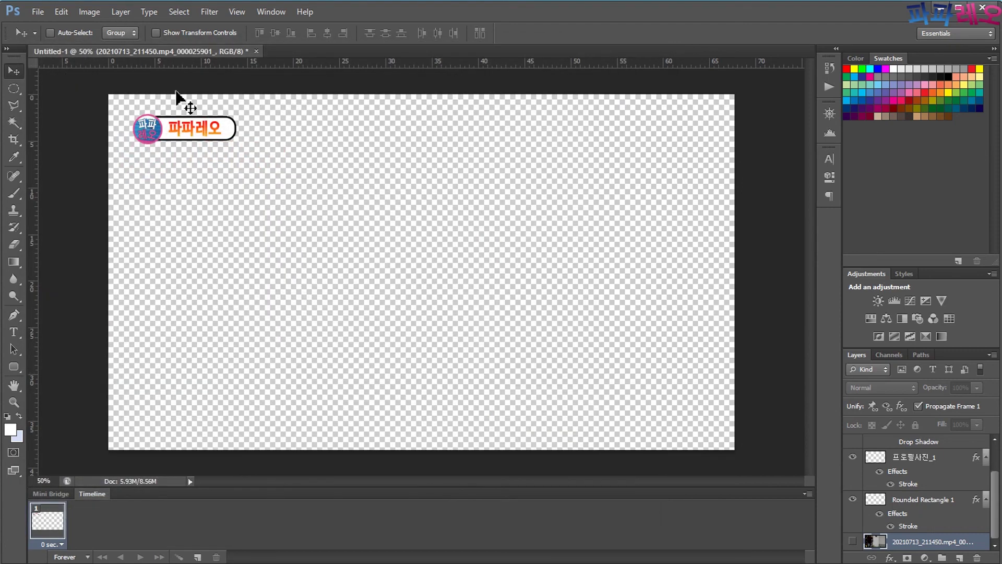
{"action": "left_click", "coordinate": [852, 541]}
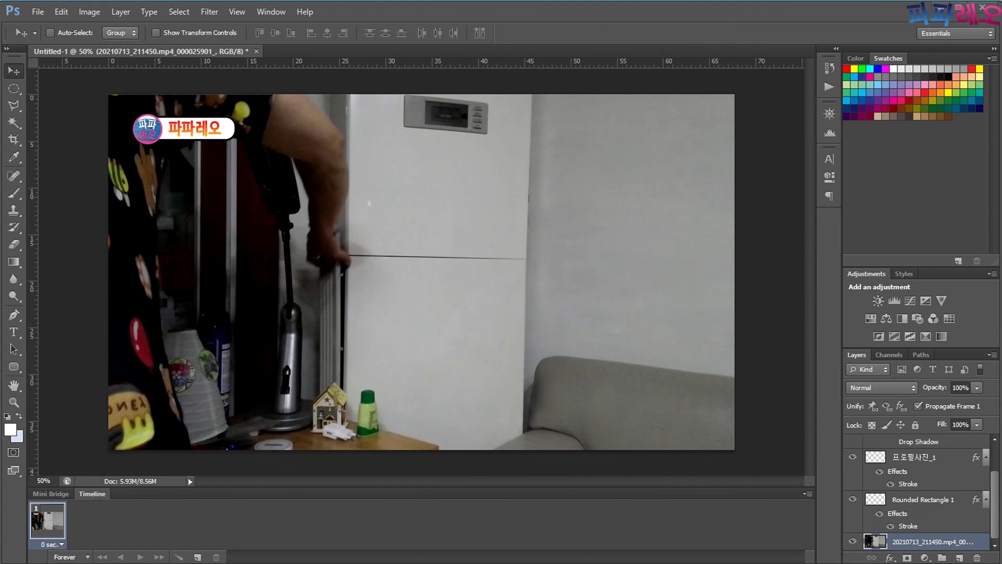